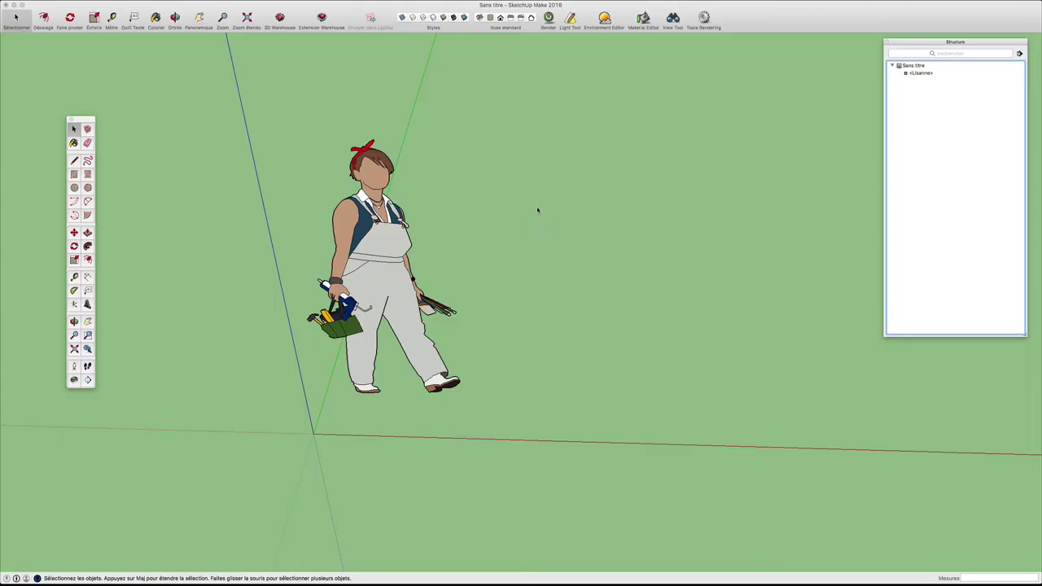
# Delete the person figure from the model.
pyautogui.moveTo(624, 218)
pyautogui.mouseDown(button='middle')
pyautogui.moveTo(481, 218)
pyautogui.moveTo(672, 217)
pyautogui.moveTo(609, 232)
pyautogui.mouseUp(button='middle')
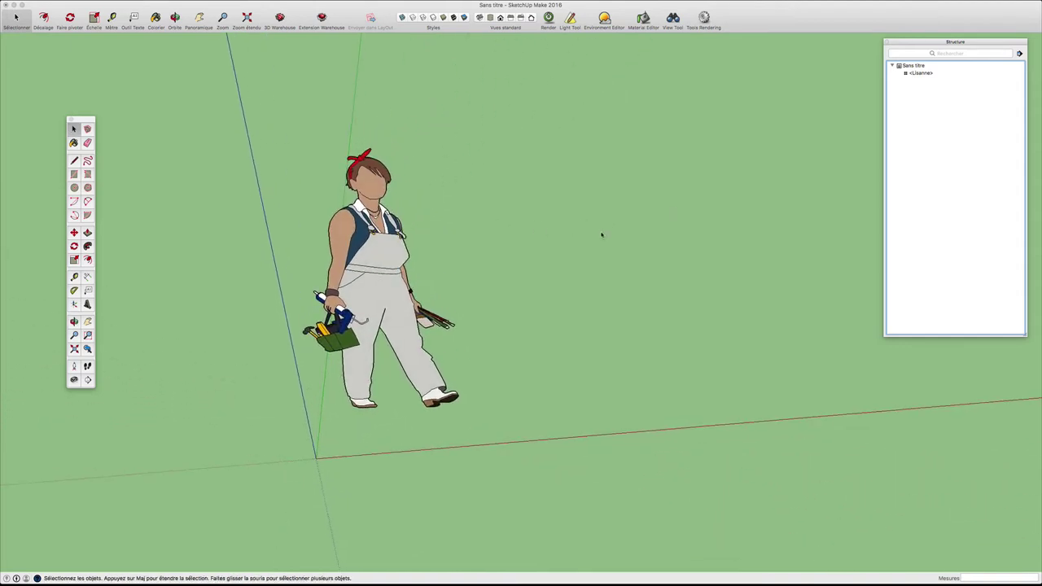
pyautogui.moveTo(614, 244)
pyautogui.mouseDown(button='middle')
pyautogui.moveTo(565, 230)
pyautogui.moveTo(528, 249)
pyautogui.moveTo(589, 230)
pyautogui.moveTo(618, 268)
pyautogui.moveTo(621, 258)
pyautogui.mouseUp(button='middle')
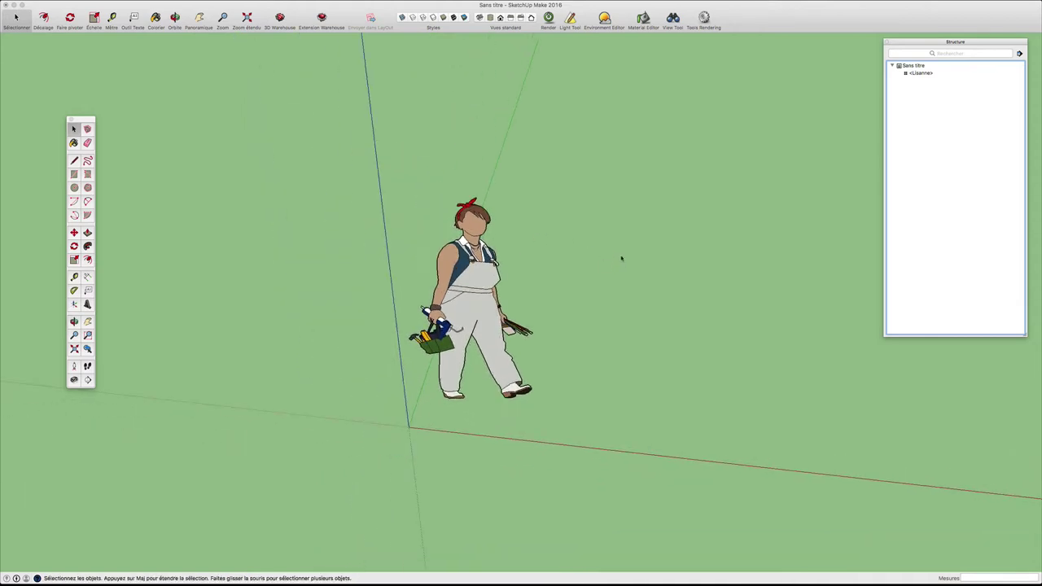
pyautogui.click(465, 239)
pyautogui.press('Delete')
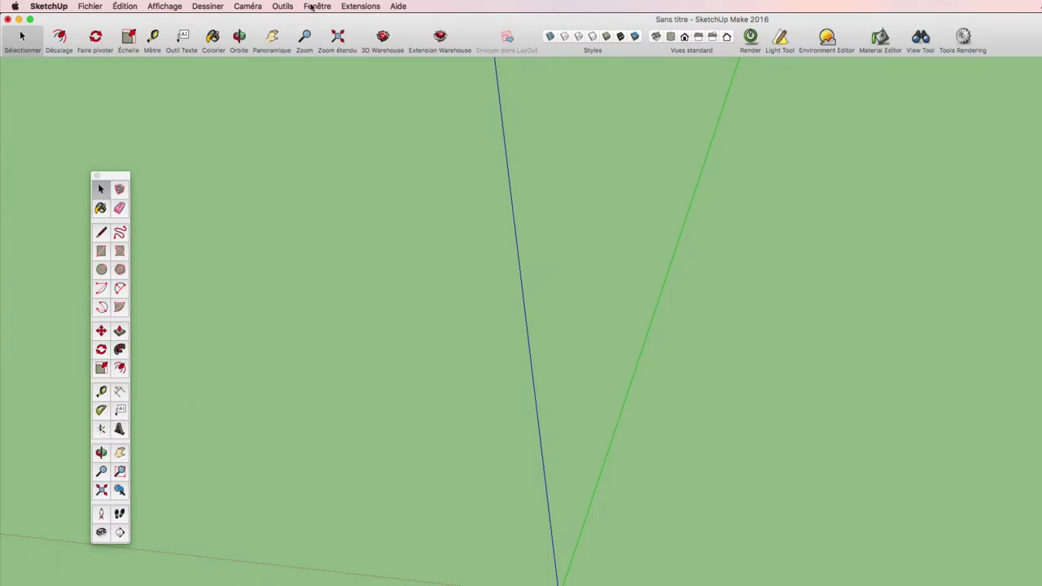
# Set model units to decimal centimetres with 0,00 cm precision in Model Info.
pyautogui.click(314, 7)
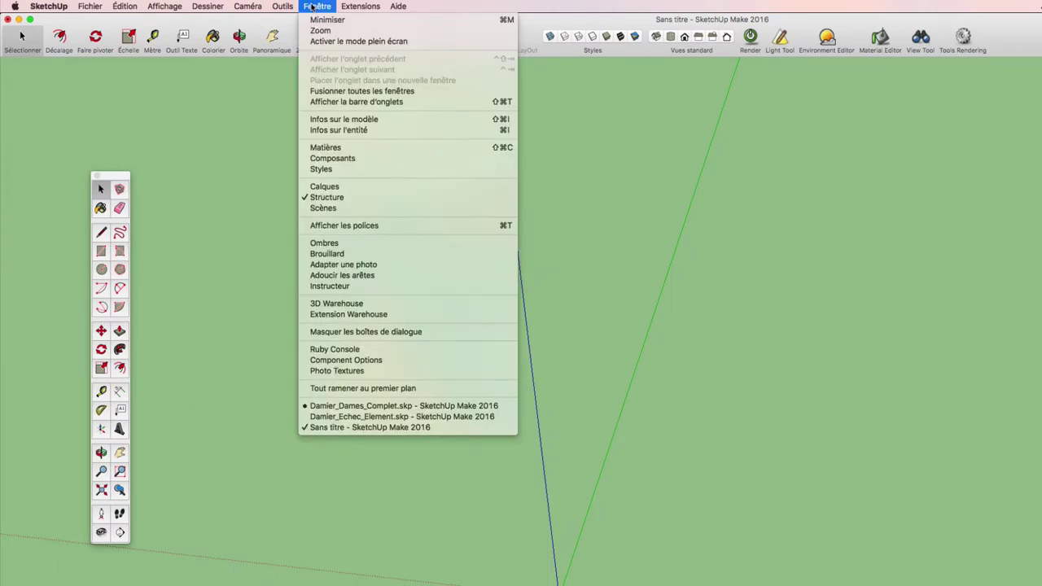
pyautogui.click(350, 119)
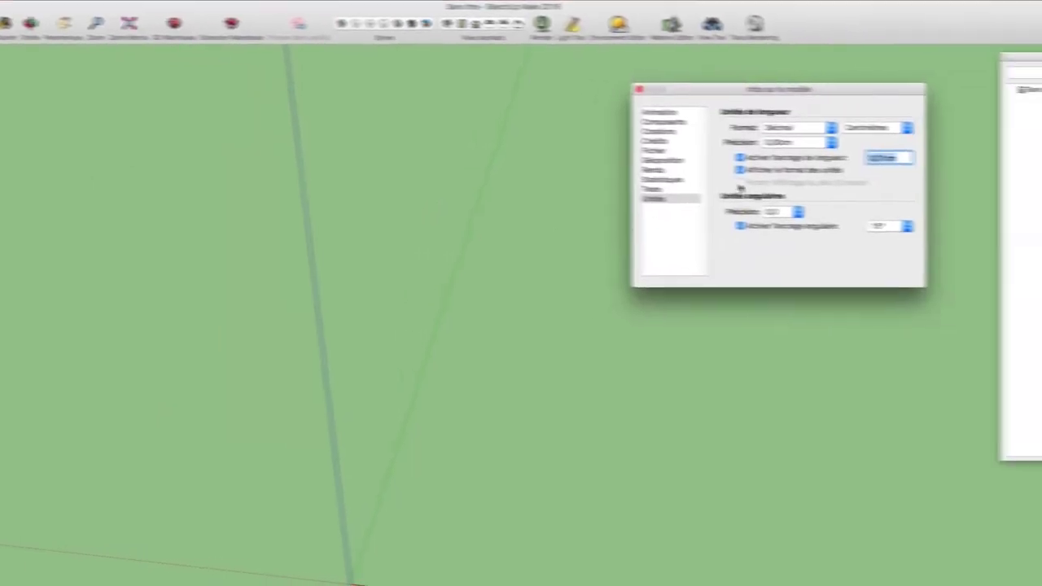
pyautogui.click(627, 88)
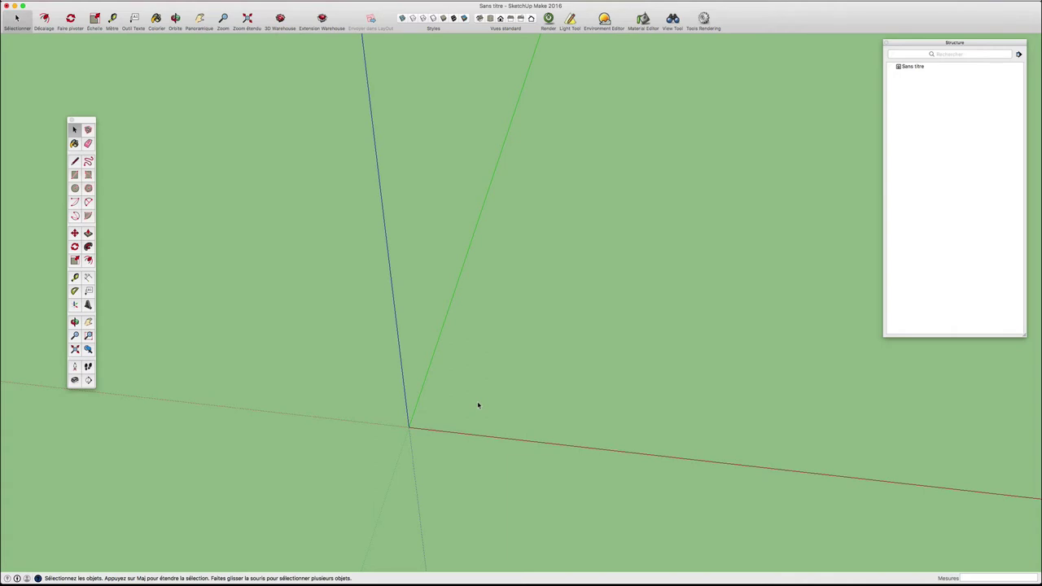
# Draw a rectangle from the origin with exact dimensions 31,91;31,91 cm.
pyautogui.press('r')
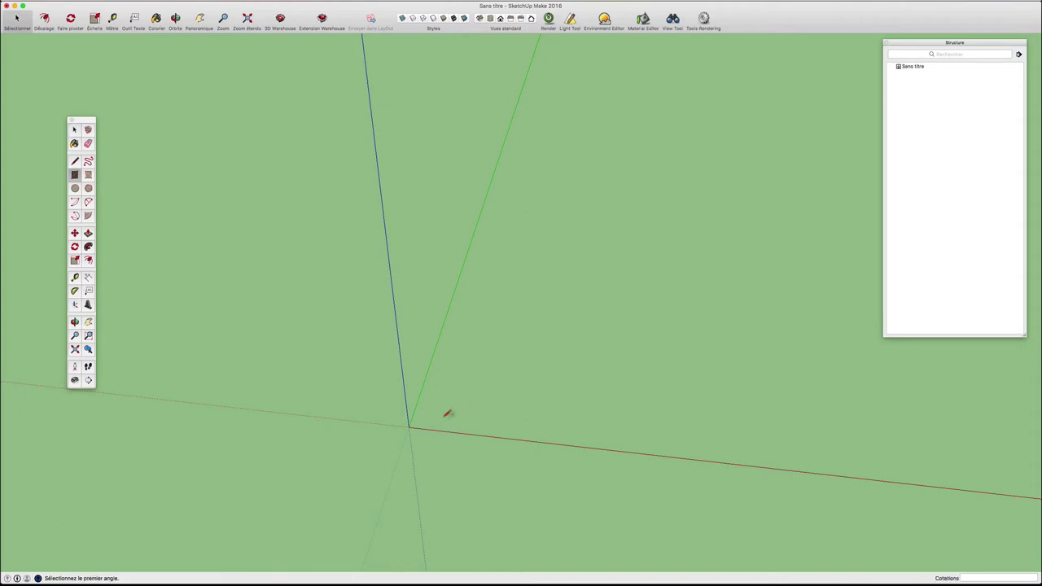
pyautogui.click(409, 426)
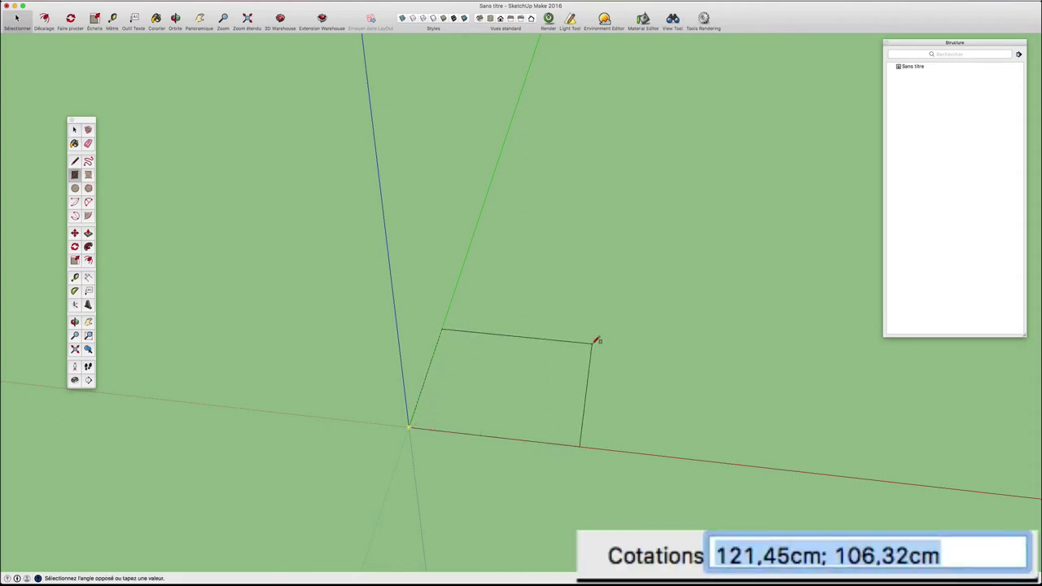
pyautogui.write('31,9')
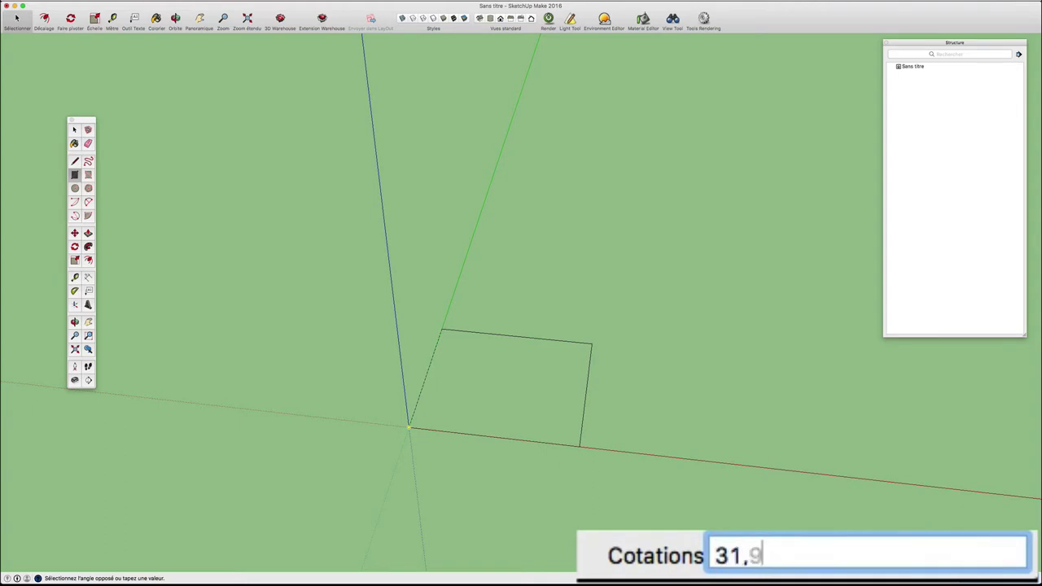
pyautogui.write('1')
pyautogui.write(';31')
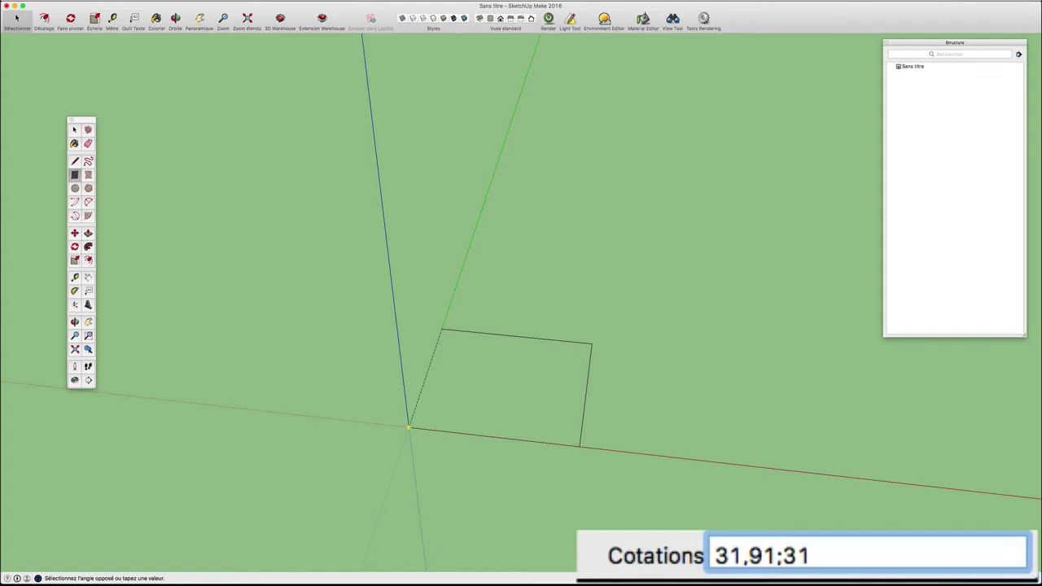
pyautogui.write(',9')
pyautogui.write('1')
pyautogui.press('Return')
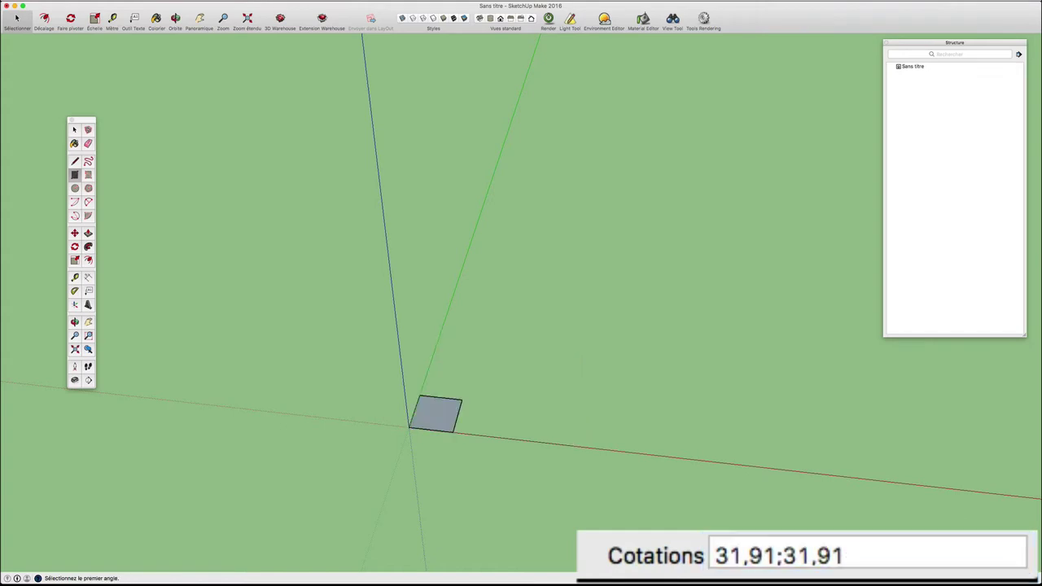
# Push/pull the square face up by exactly 4,80 cm.
pyautogui.scroll(5, 558, 368)
pyautogui.scroll(-2, 521, 388)
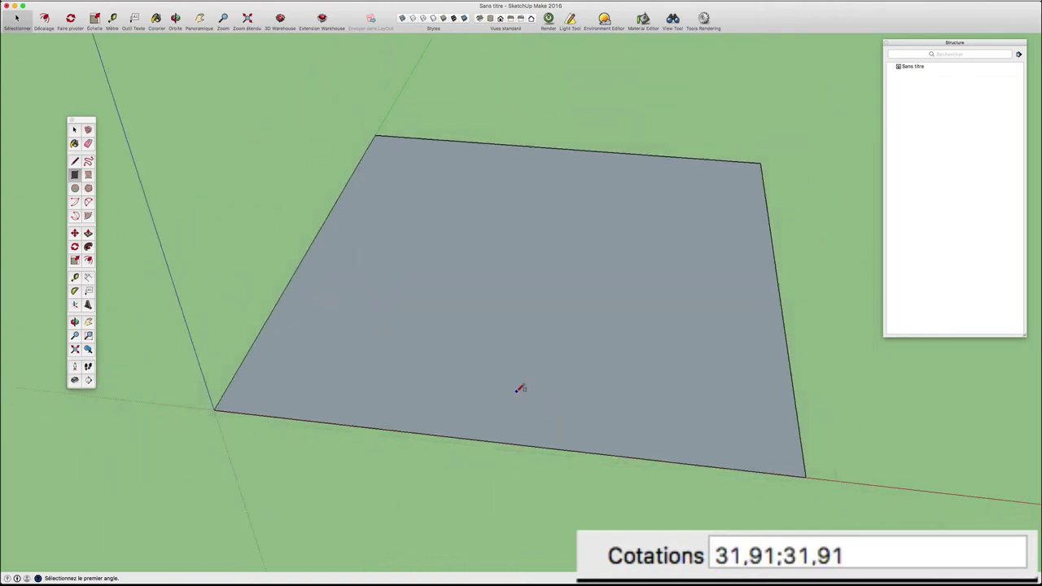
pyautogui.scroll(-1, 458, 379)
pyautogui.scroll(-2, 458, 379)
pyautogui.moveTo(516, 363)
pyautogui.mouseDown(button='middle')
pyautogui.moveTo(521, 204)
pyautogui.moveTo(574, 223)
pyautogui.mouseUp(button='middle')
pyautogui.press('p')
pyautogui.moveTo(633, 303); pyautogui.dragTo(633, 329)
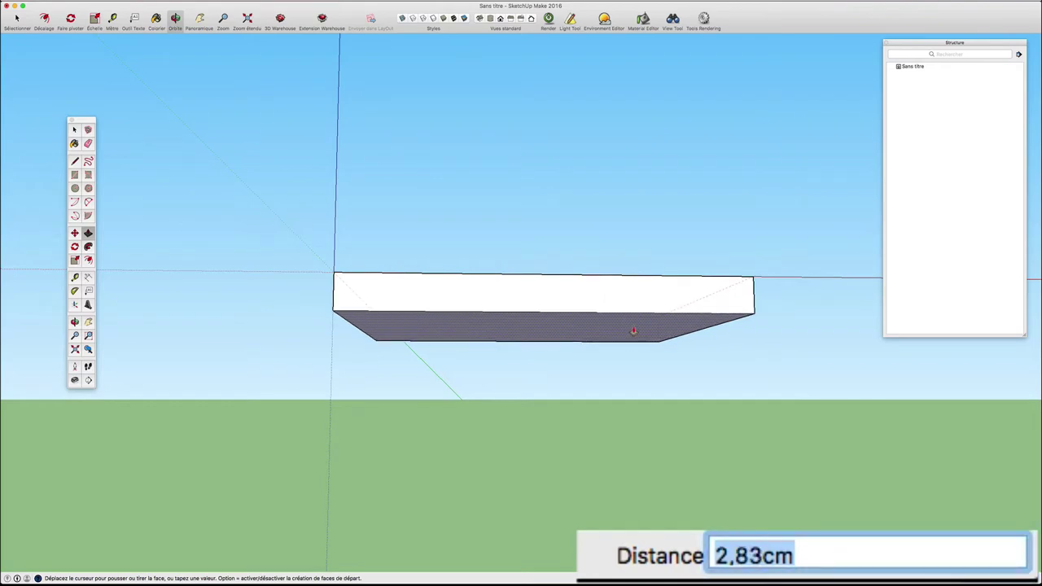
pyautogui.write('4,80')
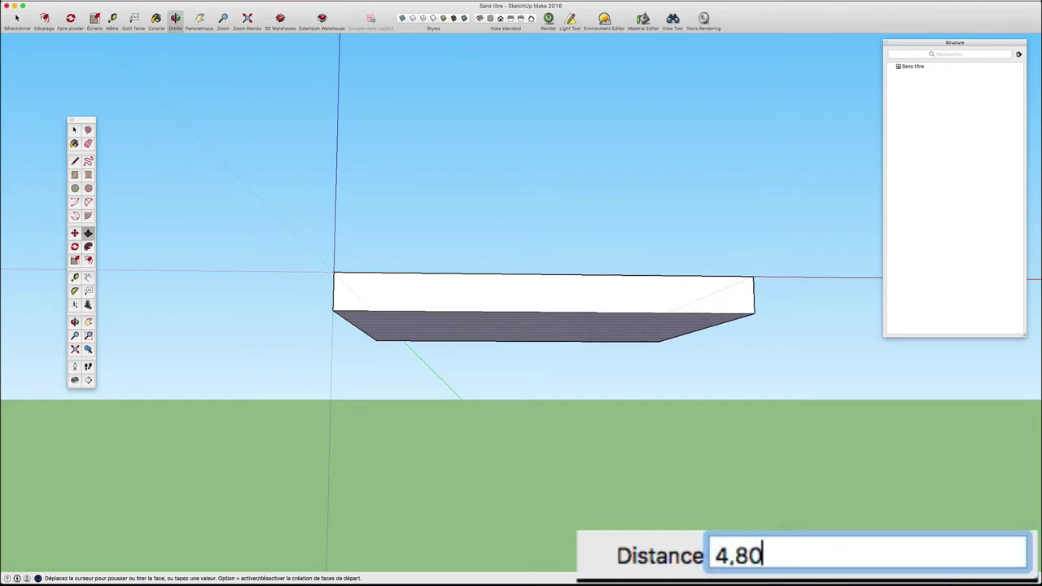
pyautogui.press('Return')
# Orbit around the slab to bring its top face into view.
pyautogui.press('o')
pyautogui.moveTo(633, 295)
pyautogui.mouseDown()
pyautogui.moveTo(596, 281)
pyautogui.moveTo(567, 411)
pyautogui.moveTo(453, 323)
pyautogui.mouseUp()
pyautogui.press('p')
pyautogui.scroll(3, 342, 309)
pyautogui.scroll(2, 342, 311)
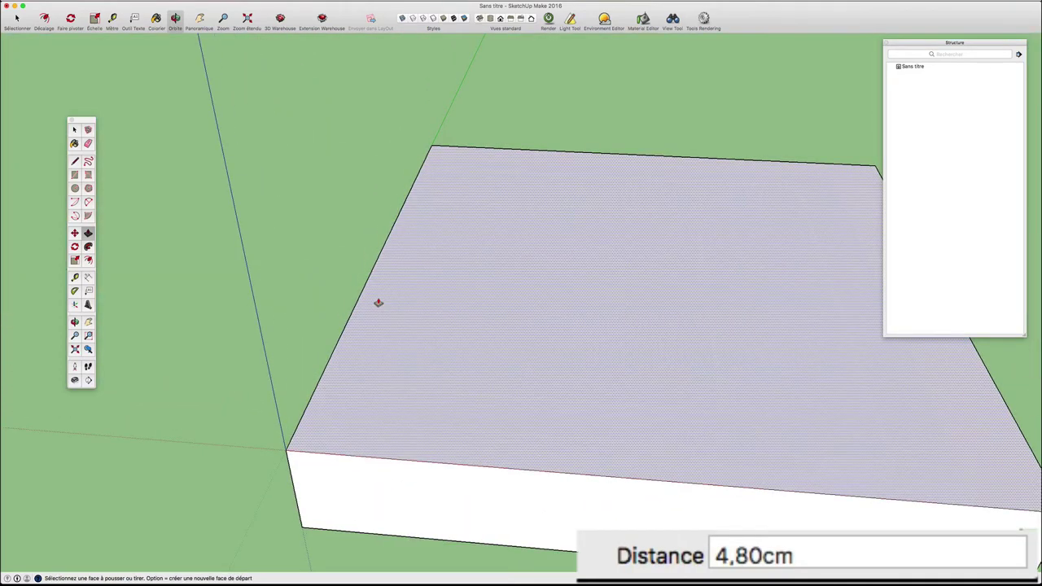
pyautogui.press('f')
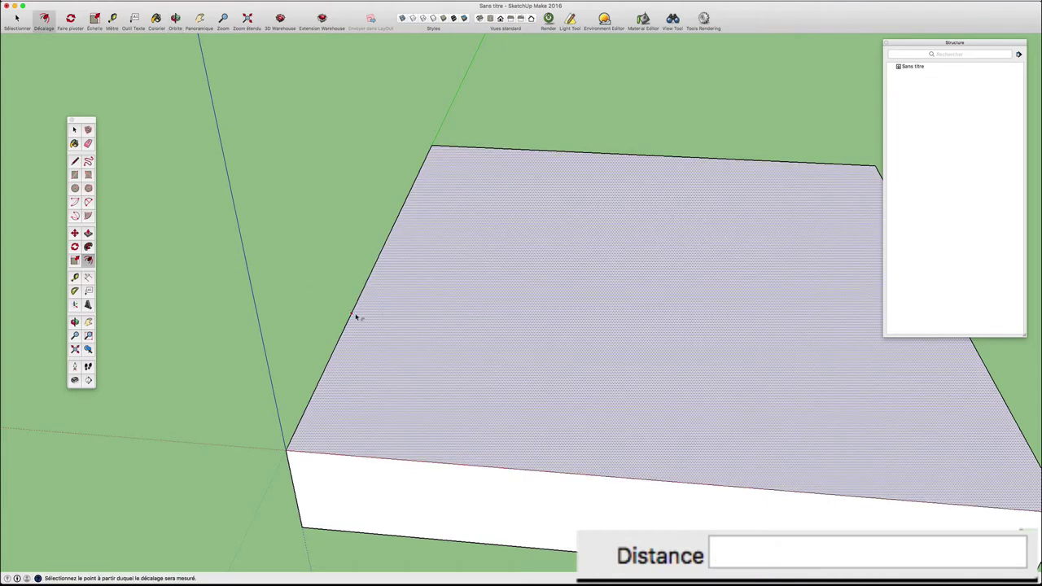
# Offset the top face's outline inward by a very thin amount.
pyautogui.scroll(3, 353, 317)
pyautogui.click(352, 317)
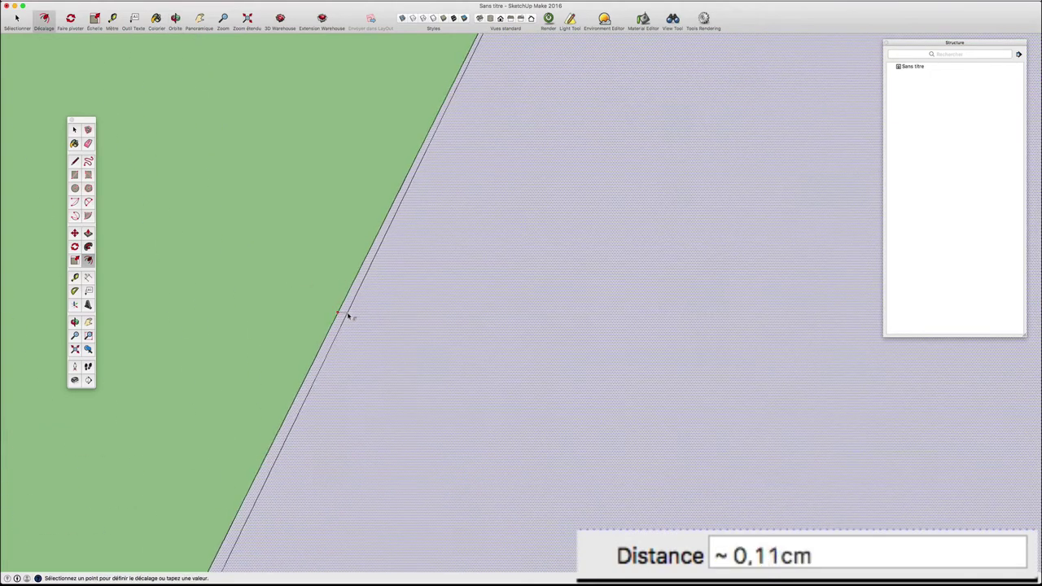
pyautogui.scroll(2, 349, 314)
pyautogui.scroll(2, 346, 313)
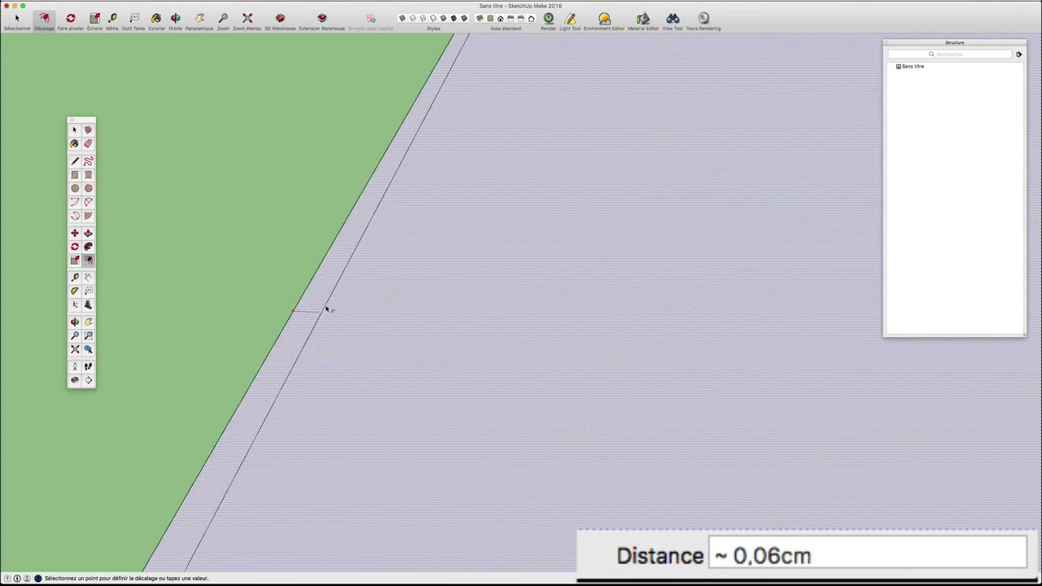
pyautogui.click(325, 309)
pyautogui.scroll(-2, 326, 309)
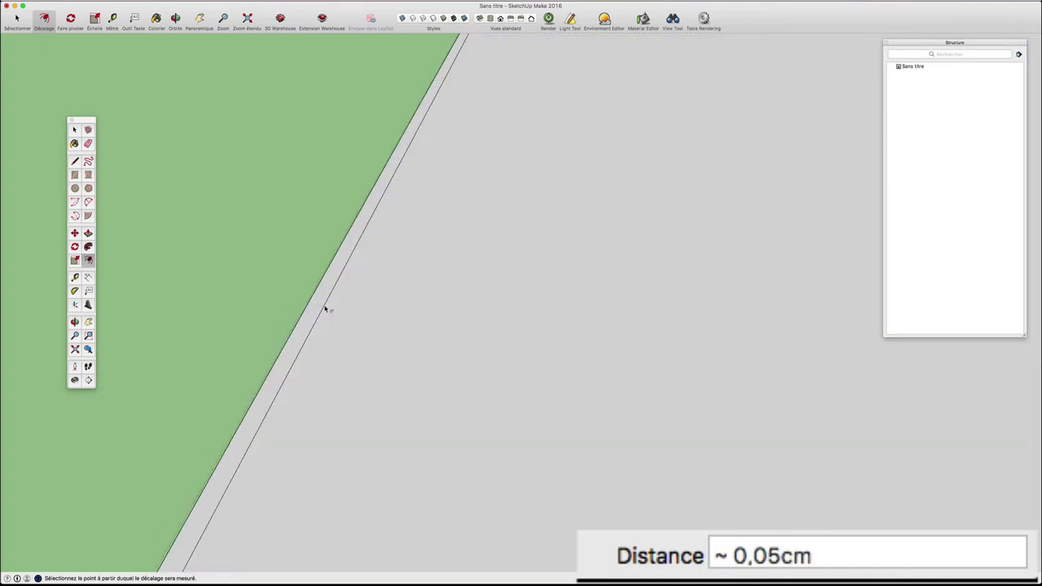
pyautogui.scroll(-3, 325, 307)
pyautogui.scroll(-3, 321, 342)
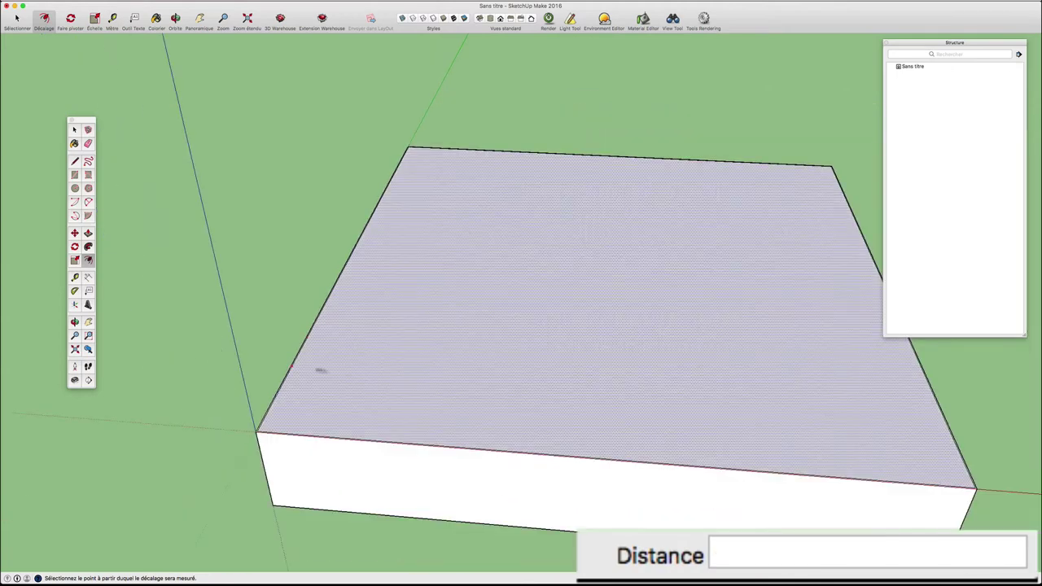
pyautogui.scroll(5, 314, 365)
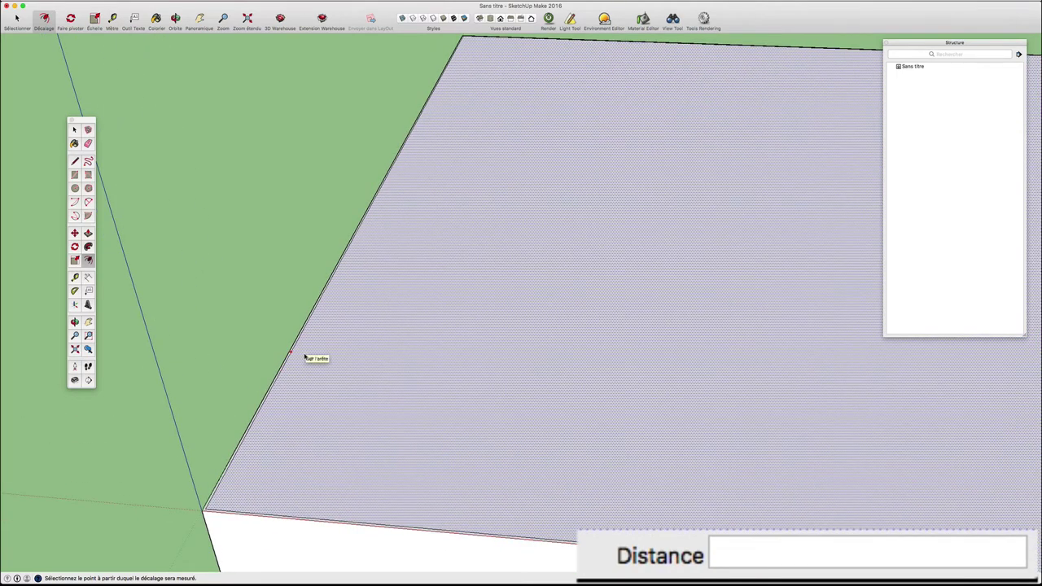
# Offset the top face again to make a border strip about 1,5 cm in.
pyautogui.click(305, 356)
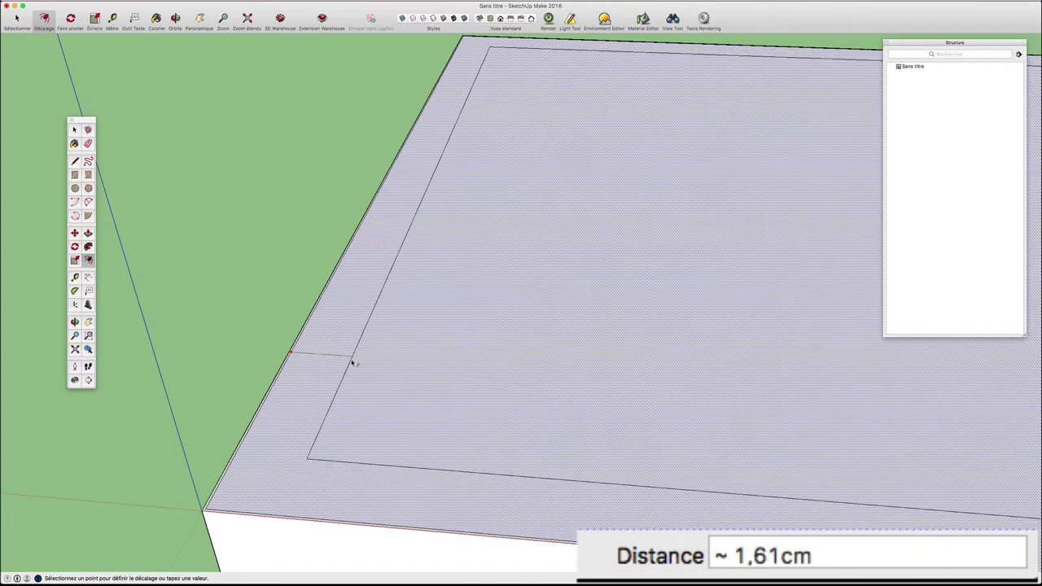
pyautogui.scroll(3, 350, 362)
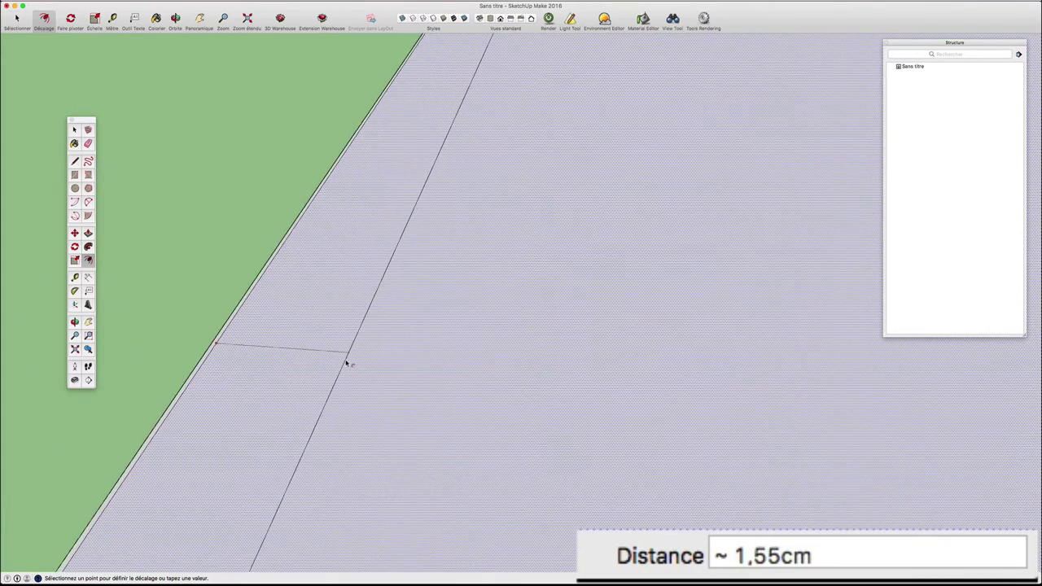
pyautogui.click(345, 363)
pyautogui.scroll(-5, 346, 364)
pyautogui.scroll(2, 346, 364)
pyautogui.scroll(3, 346, 363)
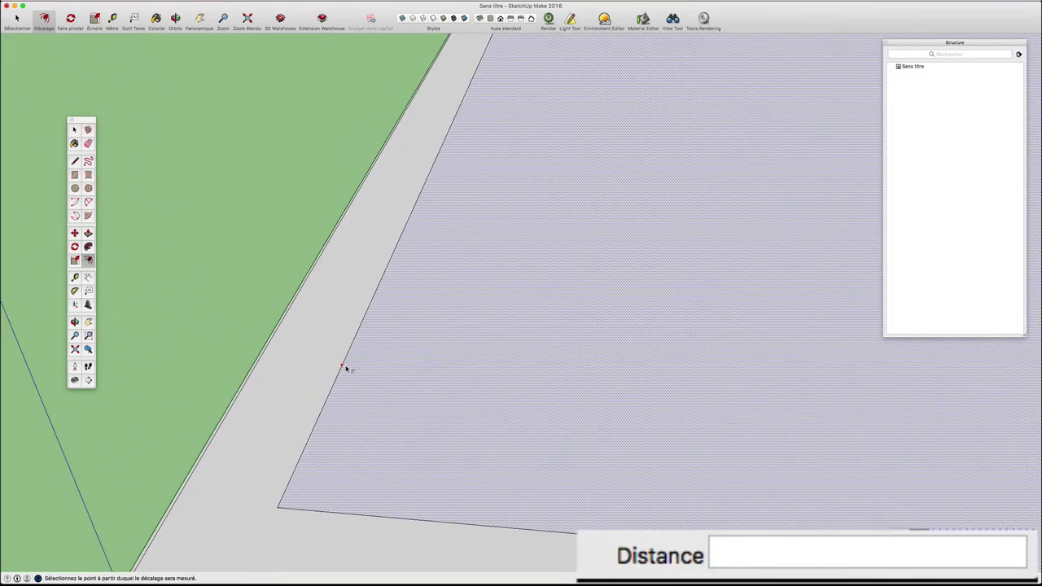
# Offset the inner face inward by 0,20cm and orbit to check the border.
pyautogui.click(349, 365)
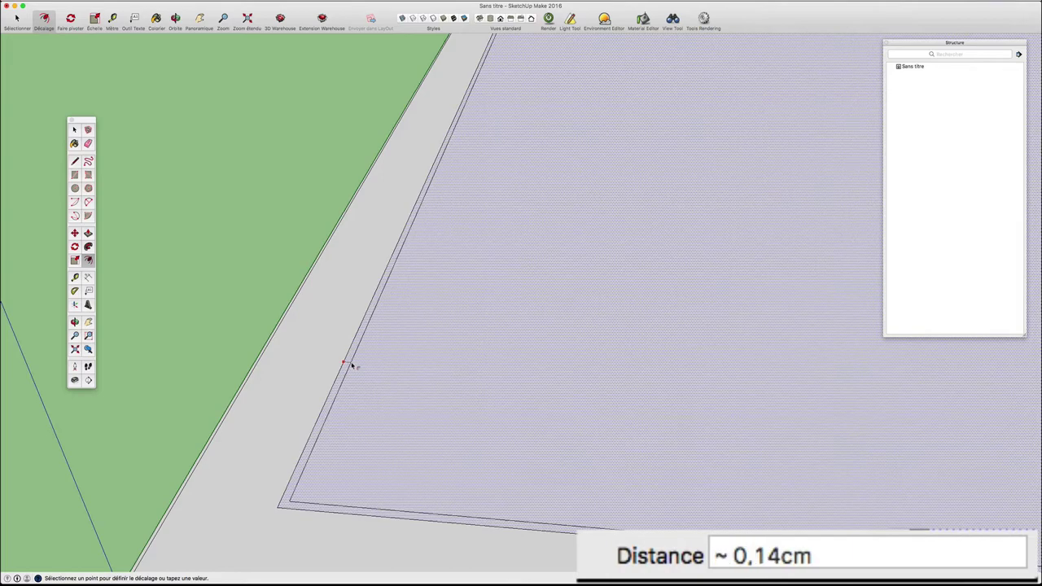
pyautogui.click(353, 365)
pyautogui.scroll(-3, 355, 367)
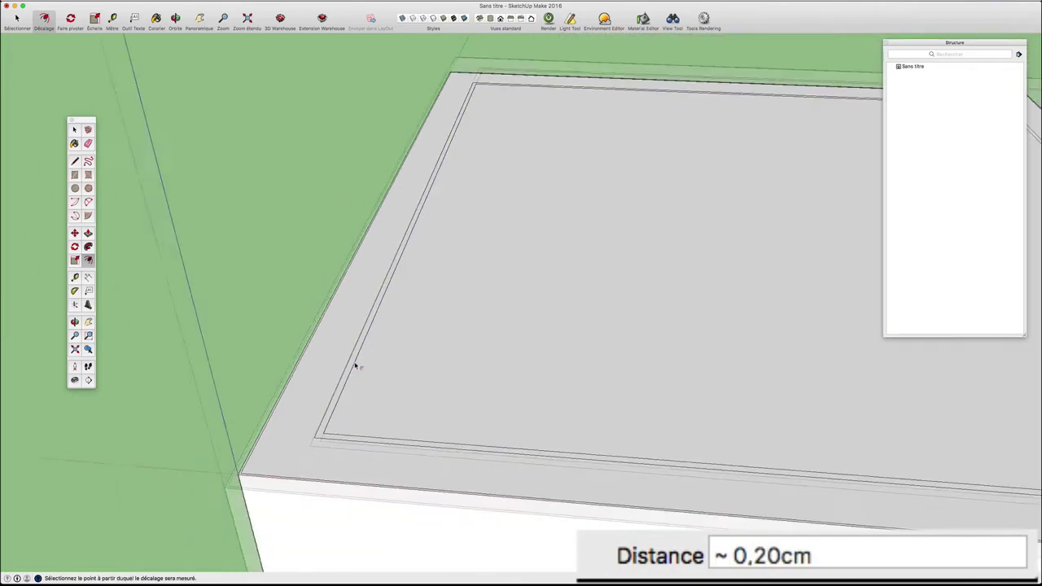
pyautogui.scroll(-5, 355, 366)
pyautogui.moveTo(354, 365)
pyautogui.mouseDown(button='middle')
pyautogui.moveTo(469, 330)
pyautogui.moveTo(400, 336)
pyautogui.moveTo(423, 333)
pyautogui.moveTo(402, 361)
pyautogui.moveTo(456, 323)
pyautogui.moveTo(481, 333)
pyautogui.moveTo(449, 345)
pyautogui.mouseUp(button='middle')
pyautogui.scroll(3, 360, 356)
pyautogui.scroll(-1, 362, 358)
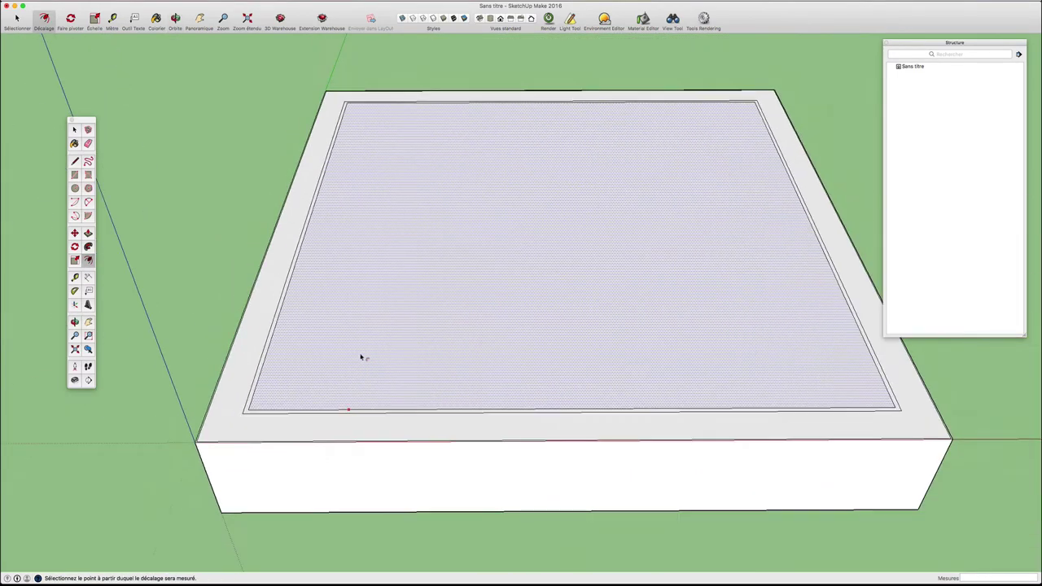
pyautogui.moveTo(360, 355)
pyautogui.mouseDown(button='middle')
pyautogui.moveTo(418, 328)
pyautogui.moveTo(435, 302)
pyautogui.mouseUp(button='middle')
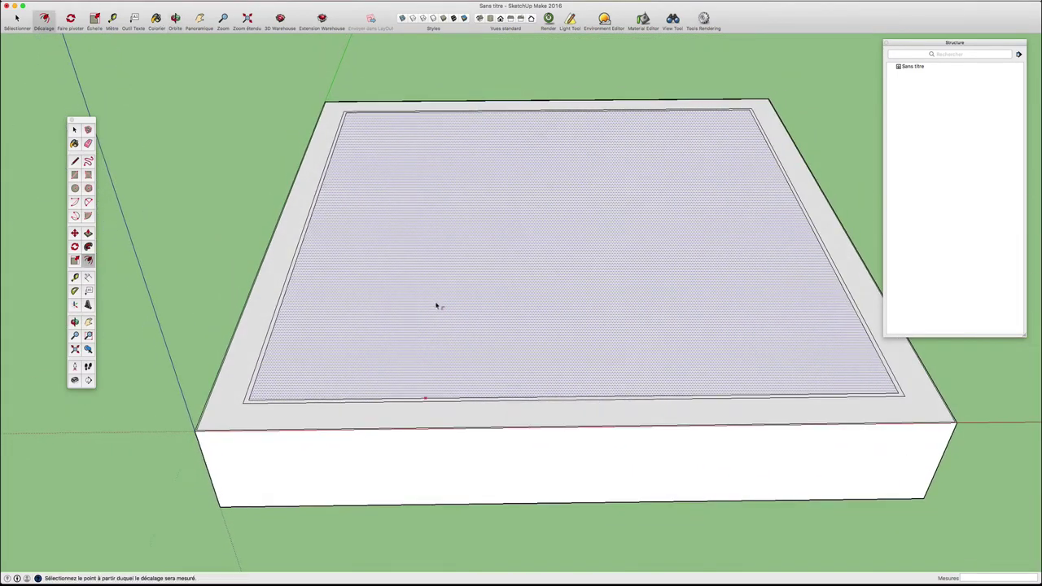
pyautogui.scroll(-2, 437, 306)
pyautogui.press('space')
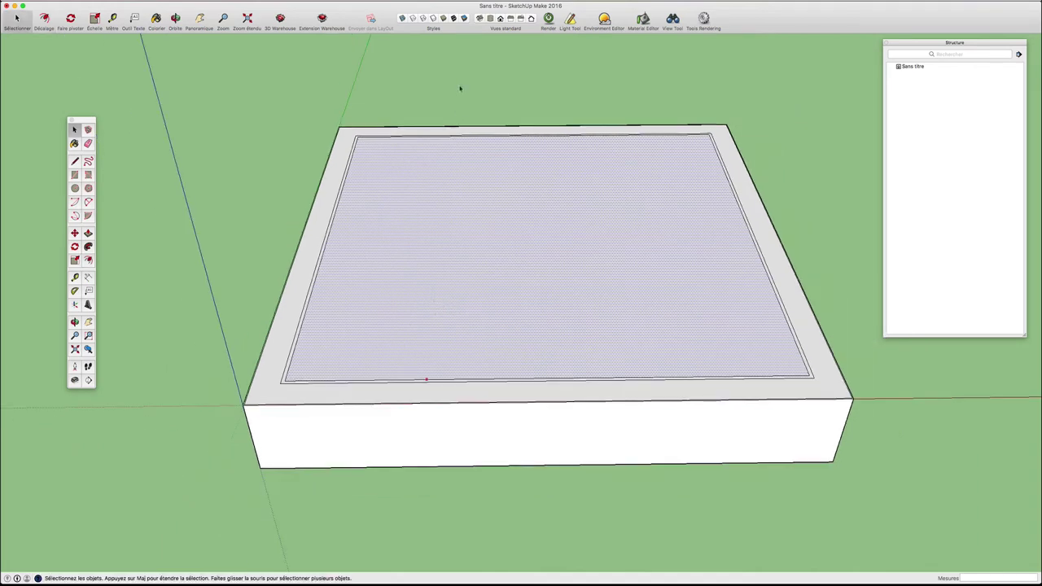
# Create a new texture material from the image Texture_damier_TP.jpg.
pyautogui.click(420, 86)
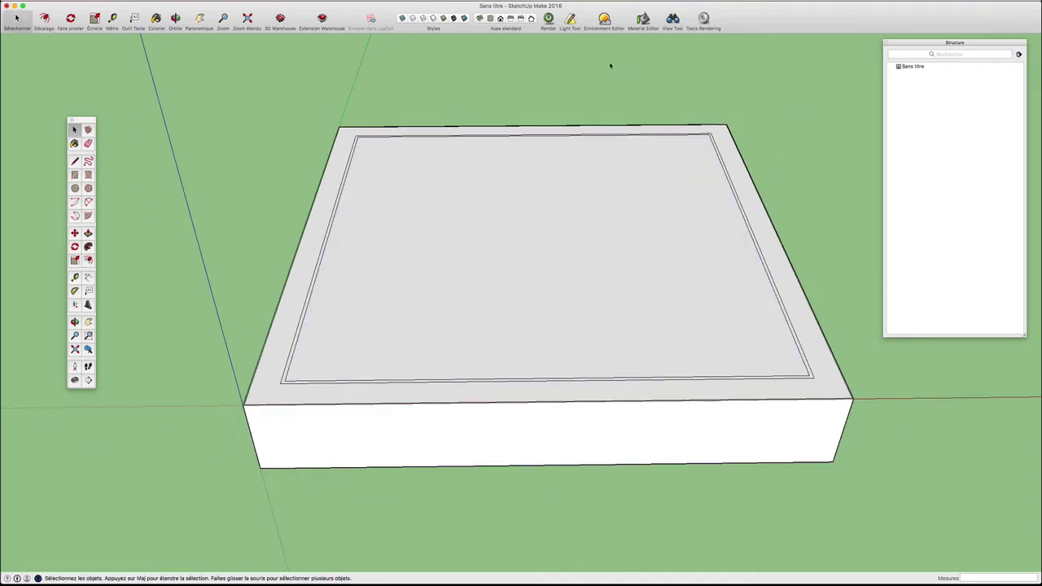
pyautogui.click(887, 43)
pyautogui.press('b')
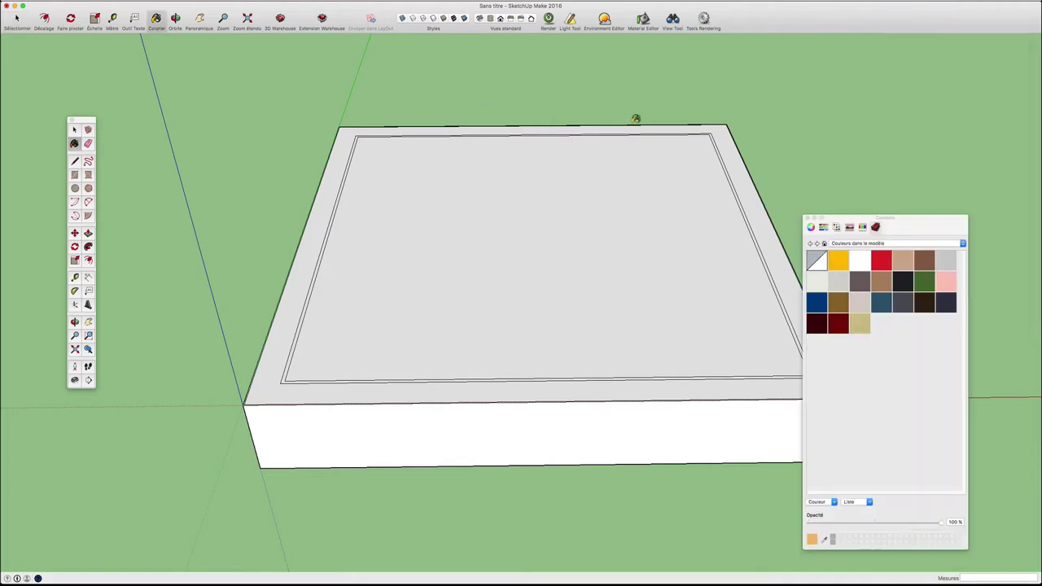
pyautogui.moveTo(896, 228); pyautogui.dragTo(917, 72)
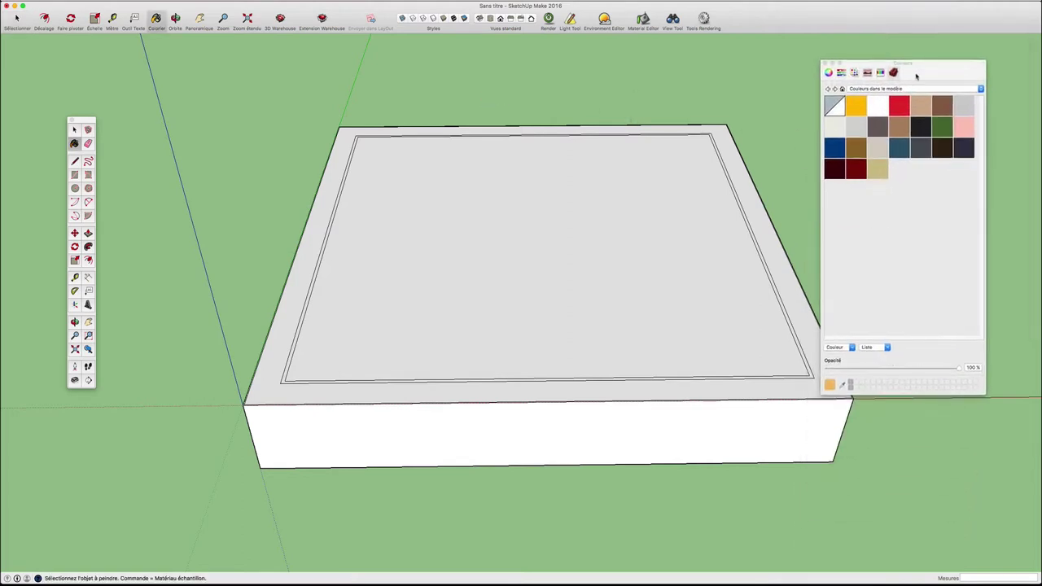
pyautogui.click(851, 346)
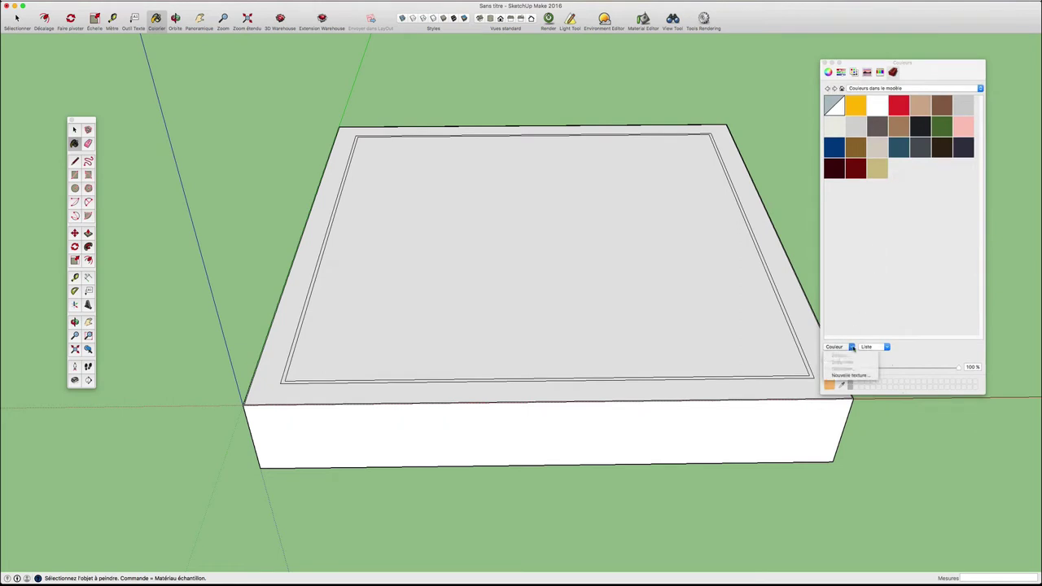
pyautogui.click(849, 372)
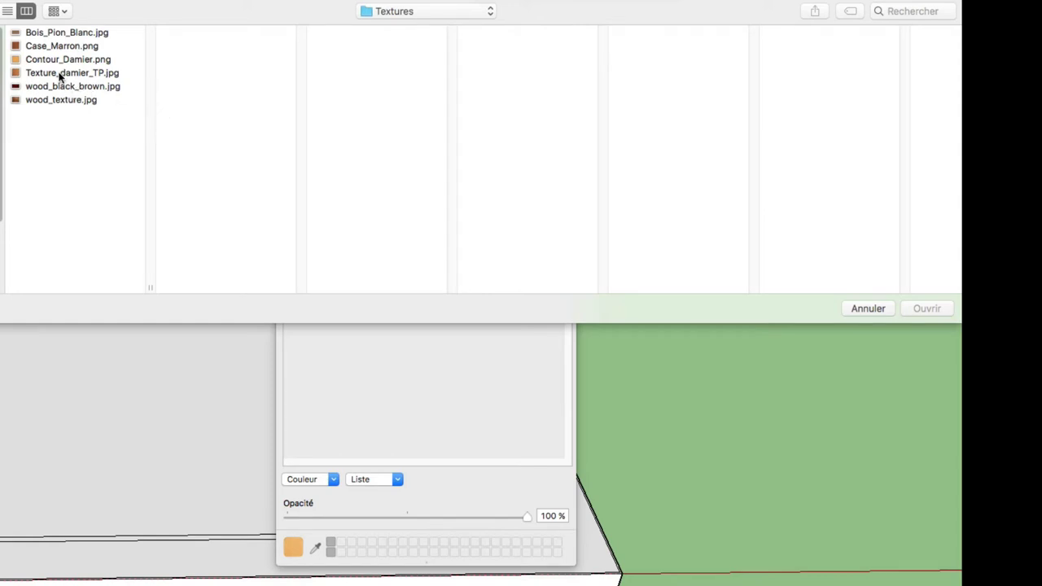
pyautogui.click(60, 77)
pyautogui.click(920, 309)
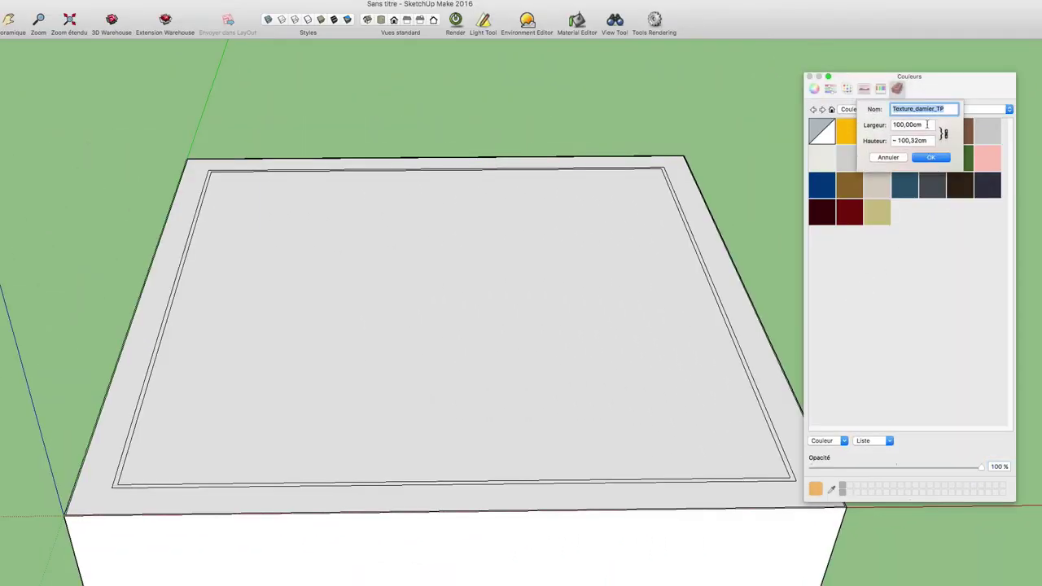
# Set the checker texture width to 28,50cm and make it the active material.
pyautogui.press('Tab')
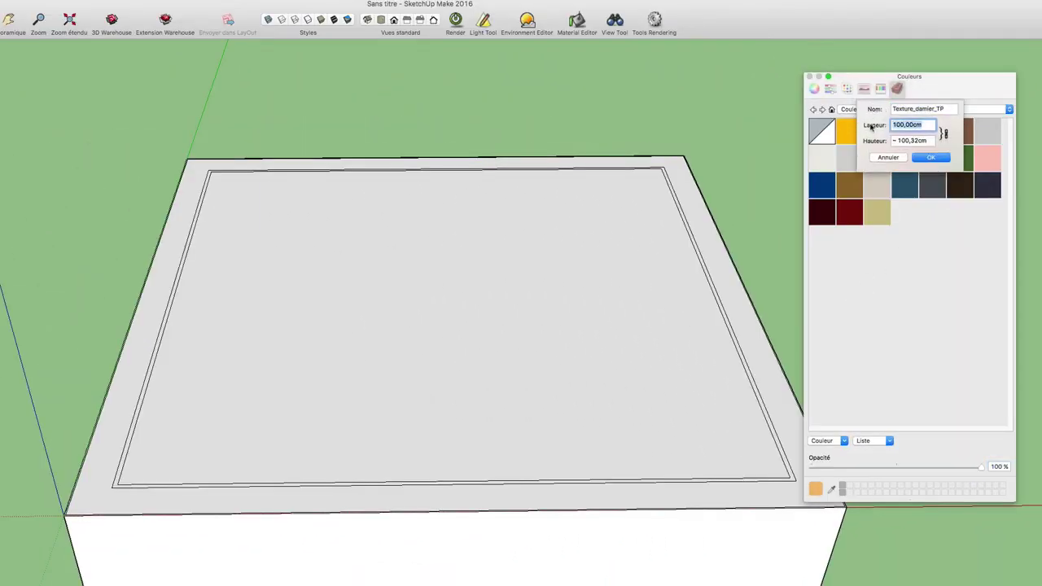
pyautogui.press('BackSpace')
pyautogui.write('28,5')
pyautogui.press('Tab')
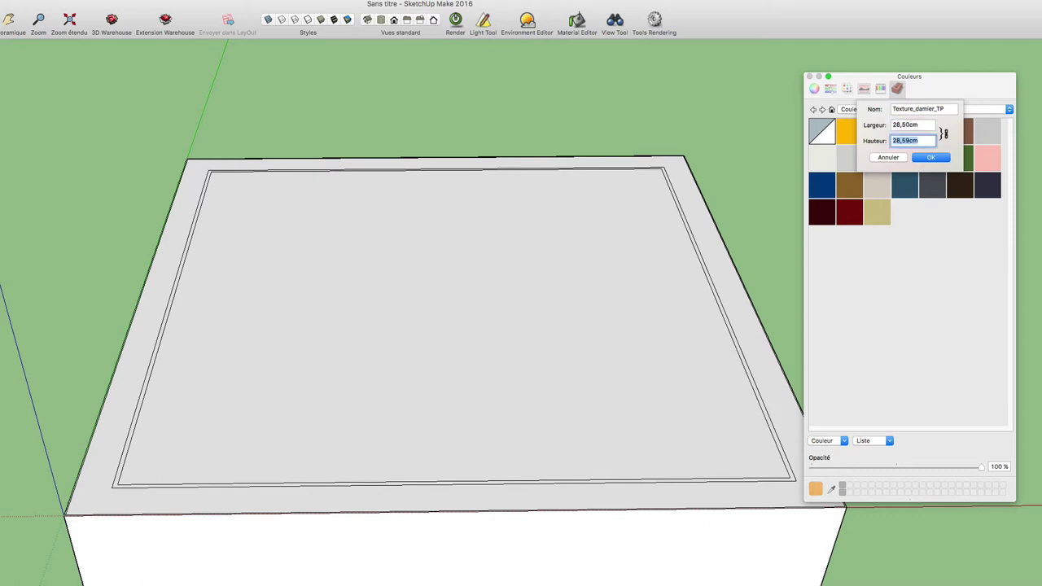
pyautogui.click(931, 157)
pyautogui.click(903, 211)
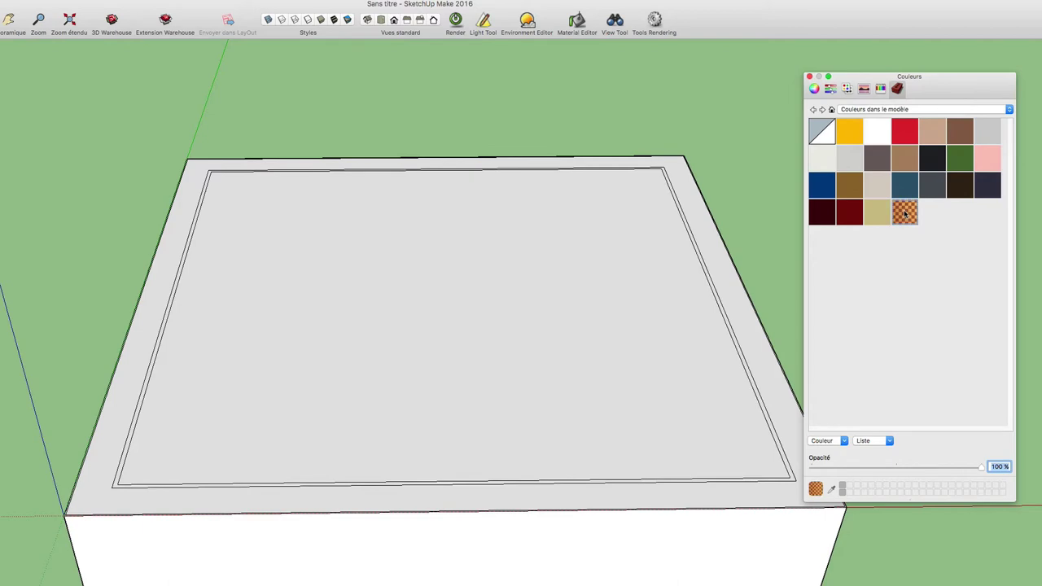
# Paint the inner board face with the checker texture.
pyautogui.click(390, 273)
pyautogui.scroll(-3, 348, 350)
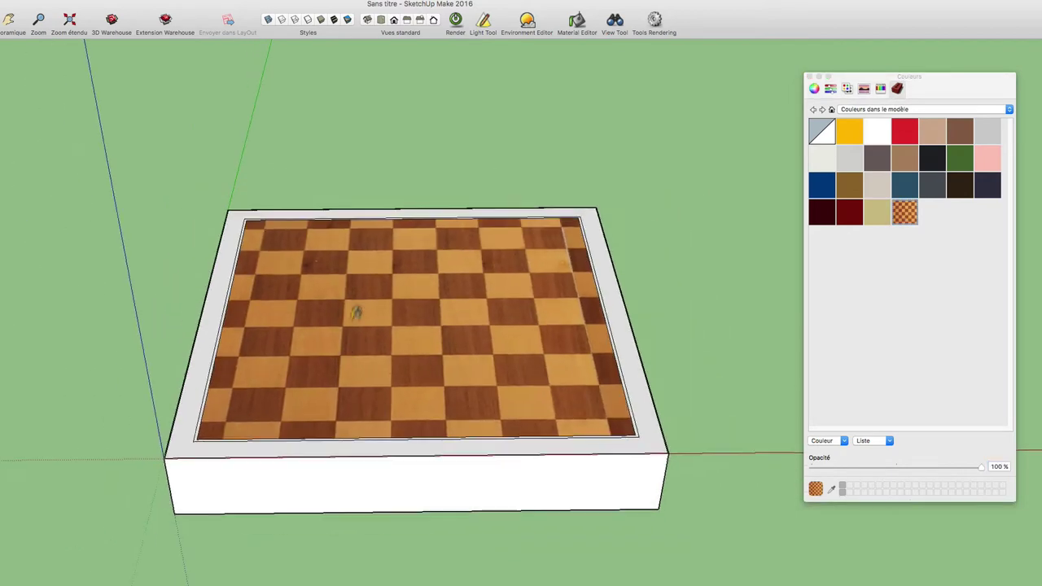
pyautogui.scroll(4, 355, 309)
# Enter Texture > Position on the chessboard face via its context menu.
pyautogui.click(353, 311)
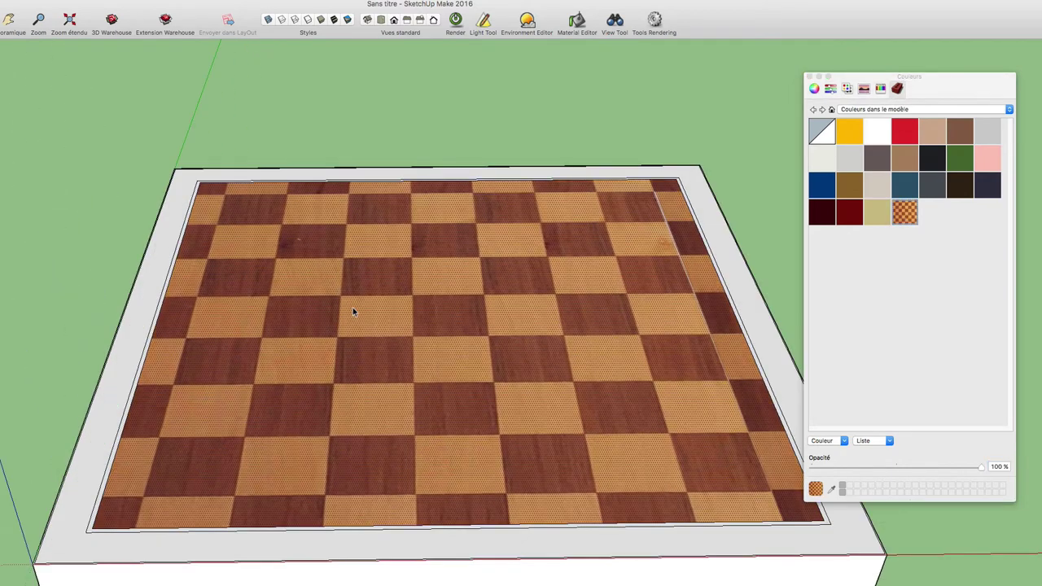
pyautogui.rightClick(352, 311)
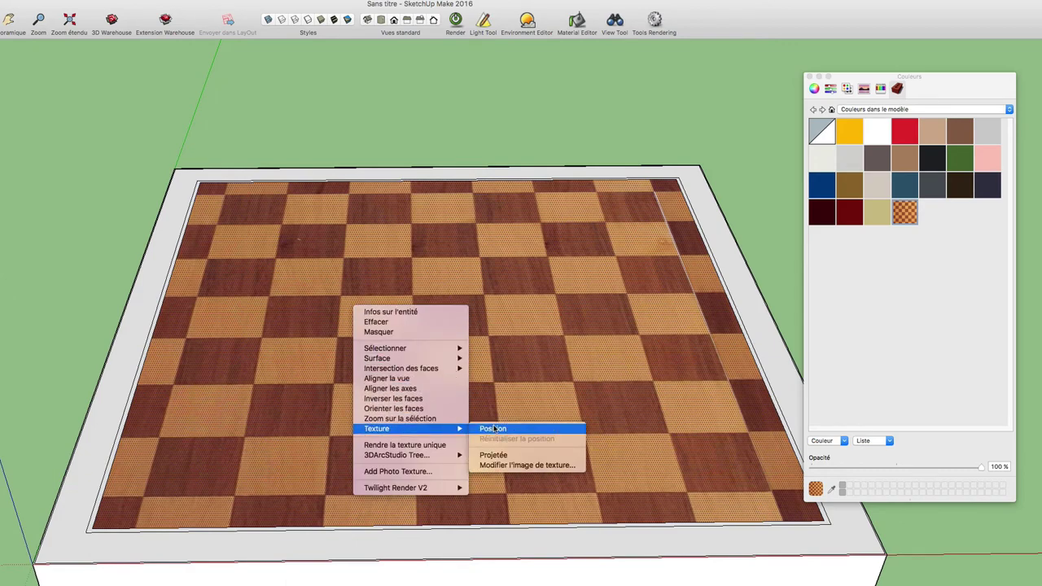
pyautogui.click(492, 428)
pyautogui.scroll(-1, 410, 380)
pyautogui.scroll(-2, 409, 380)
pyautogui.scroll(2, 306, 442)
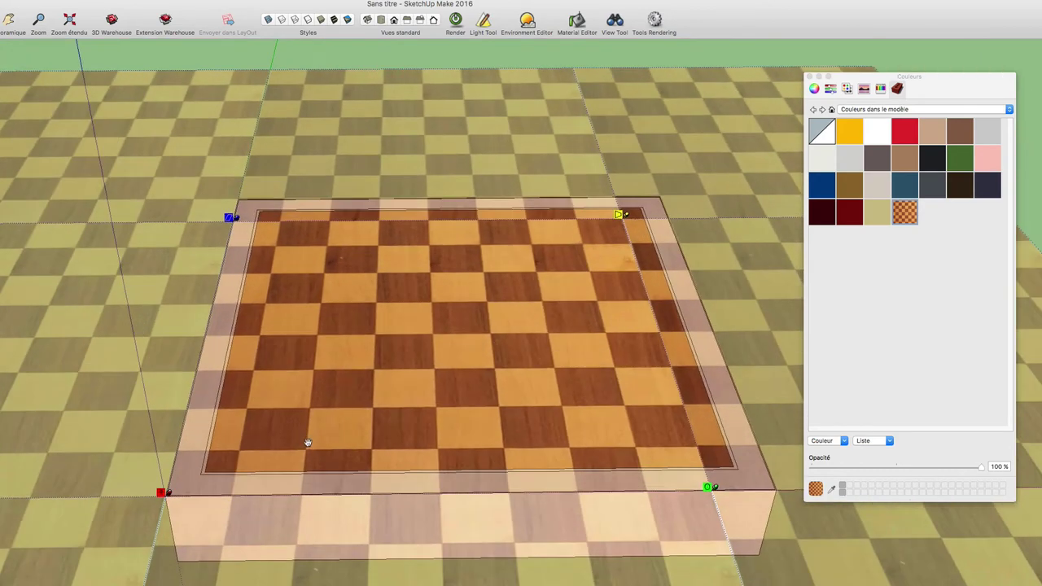
pyautogui.scroll(-2, 305, 442)
pyautogui.scroll(3, 269, 445)
pyautogui.rightClick(253, 435)
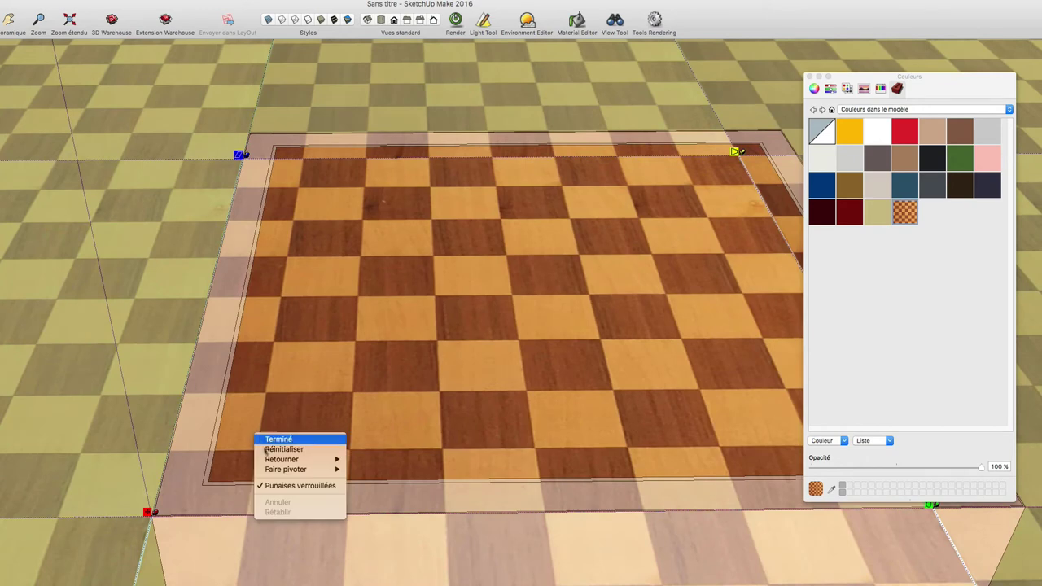
pyautogui.click(268, 486)
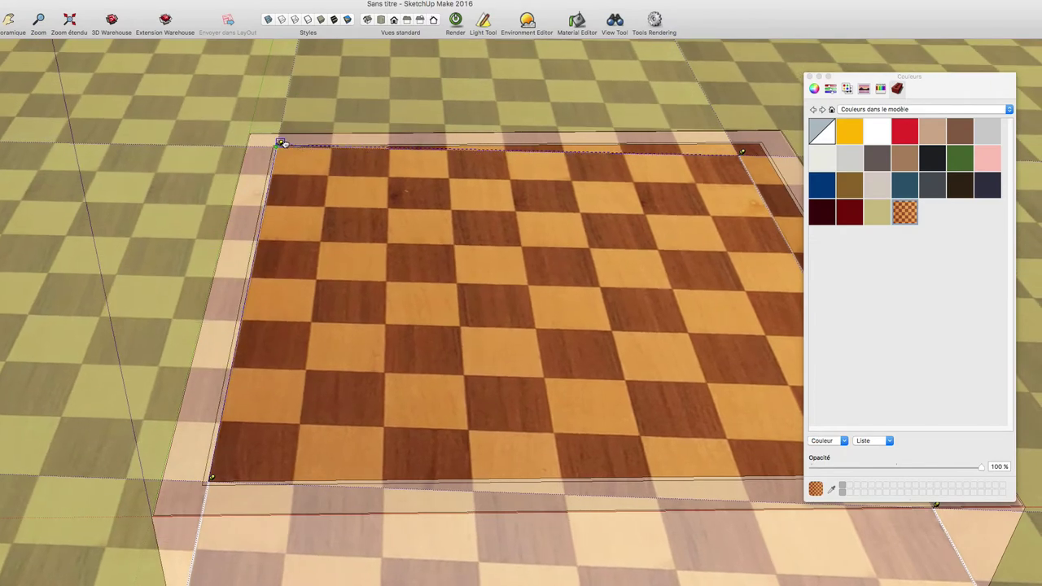
pyautogui.scroll(-3, 432, 249)
pyautogui.scroll(5, 629, 323)
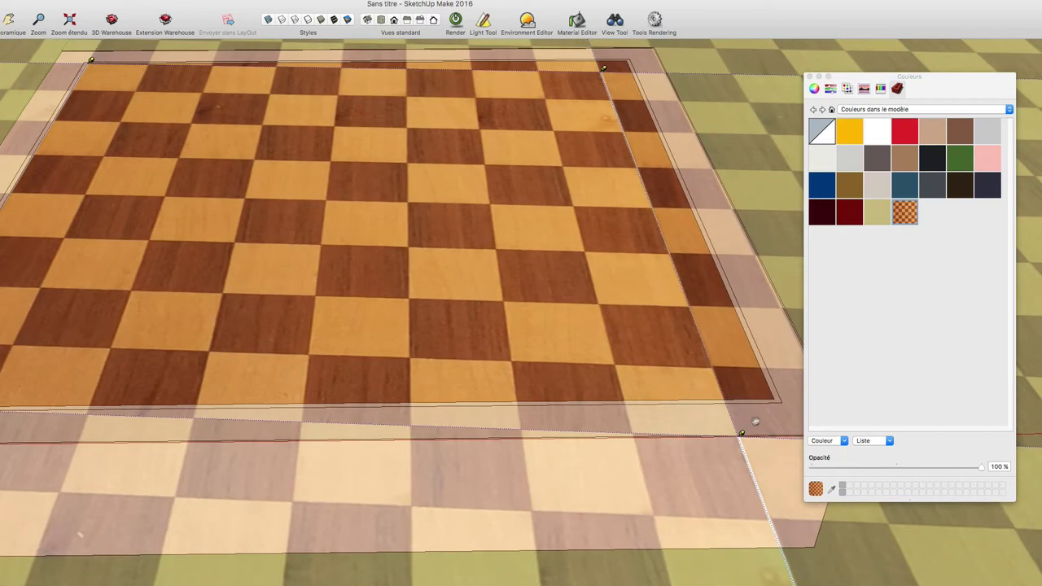
# Rescale the checker texture and align its grid to the board's top-right inner corner.
pyautogui.moveTo(741, 432); pyautogui.dragTo(778, 394)
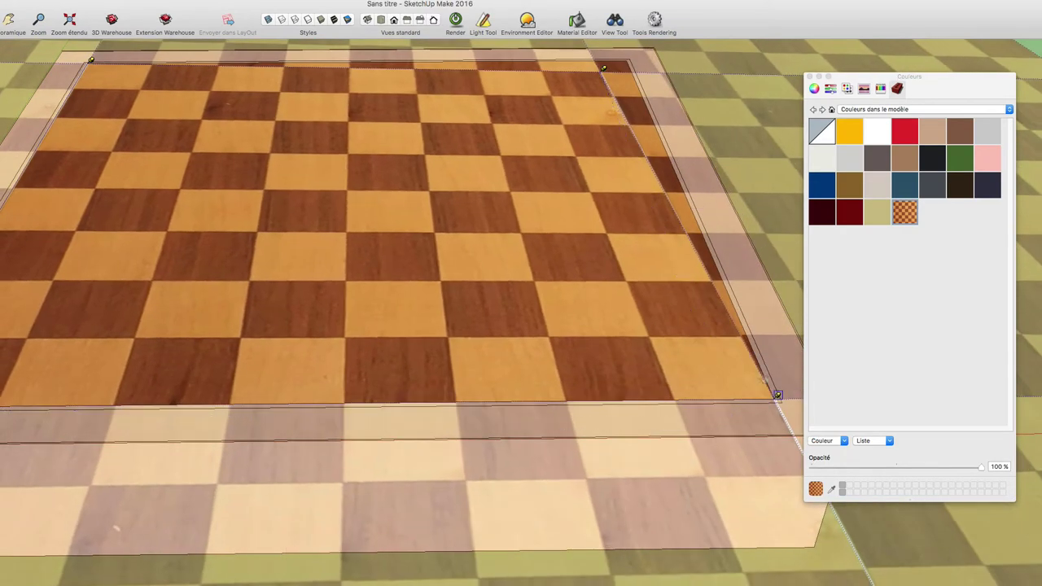
pyautogui.scroll(-3, 777, 394)
pyautogui.scroll(4, 542, 186)
pyautogui.scroll(3, 542, 186)
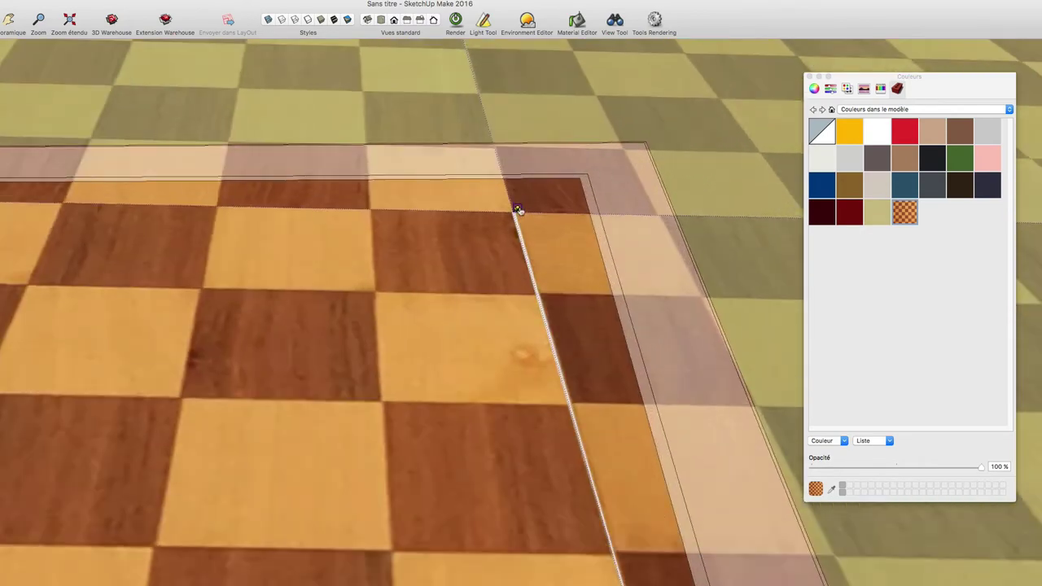
pyautogui.moveTo(517, 210); pyautogui.dragTo(581, 176)
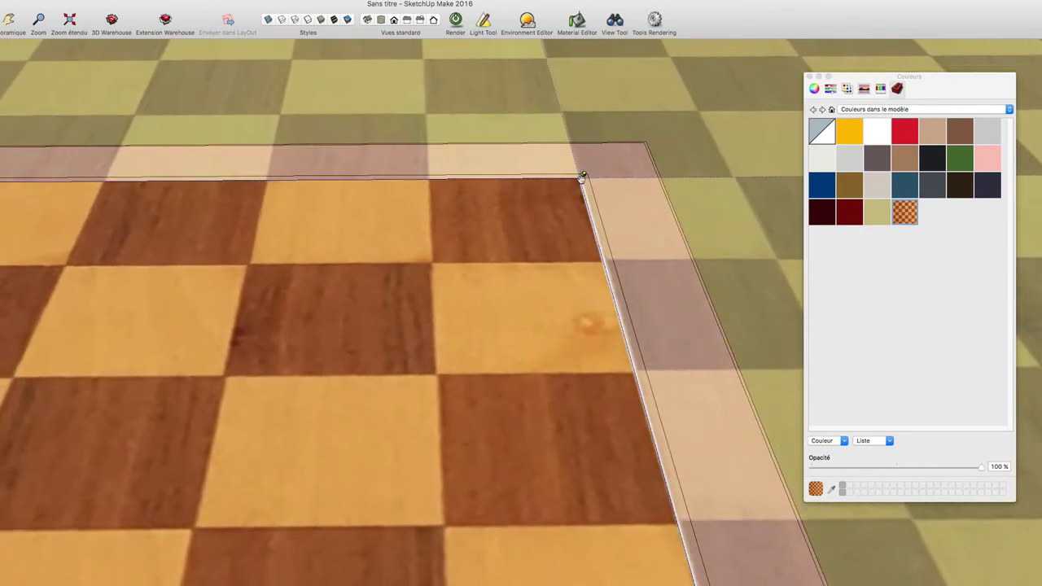
pyautogui.scroll(-3, 581, 176)
pyautogui.scroll(-3, 581, 179)
pyautogui.scroll(3, 212, 391)
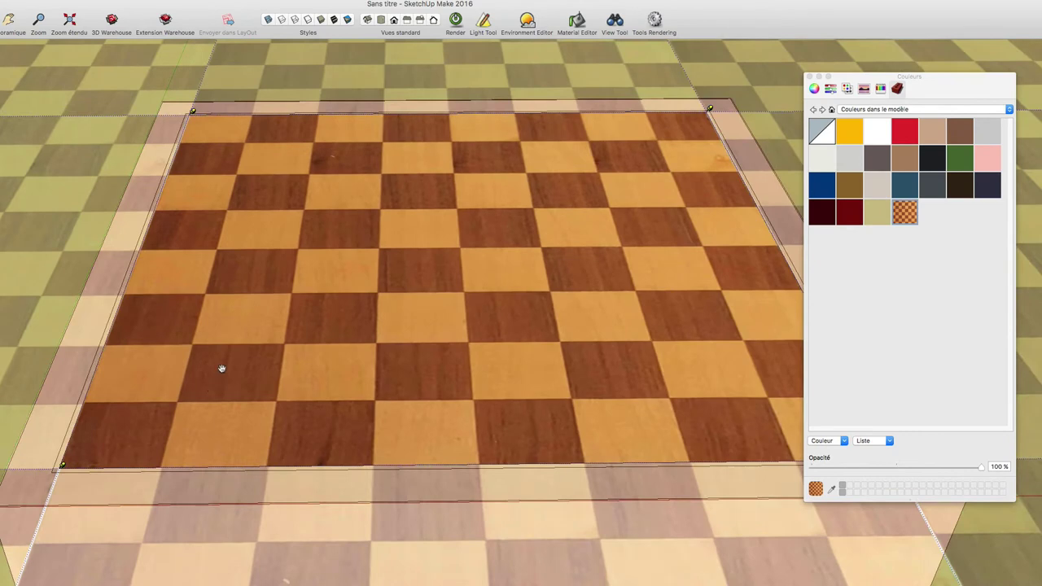
pyautogui.scroll(-1, 221, 369)
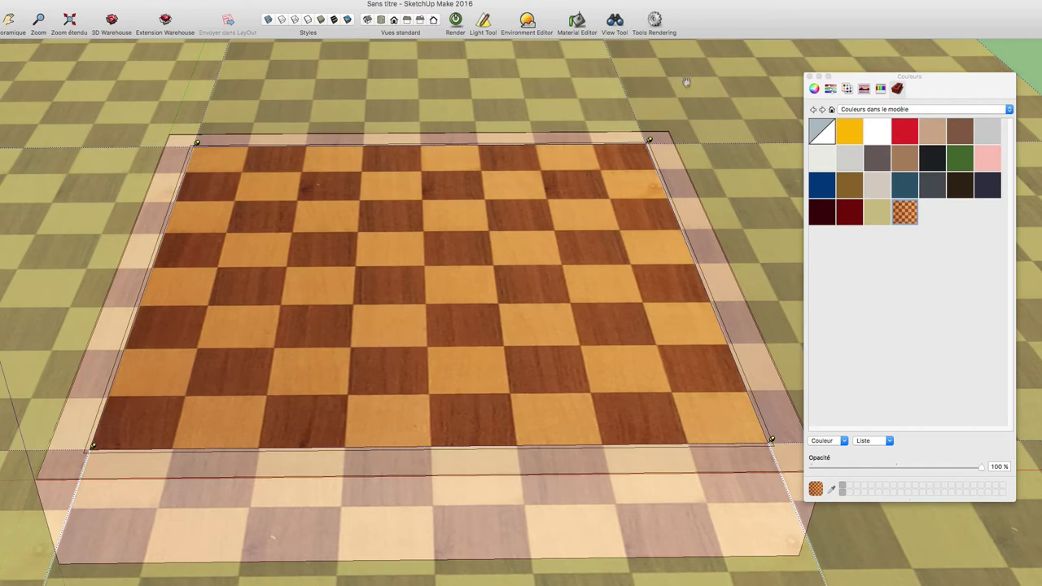
pyautogui.scroll(5, 686, 82)
pyautogui.scroll(5, 639, 182)
pyautogui.scroll(3, 586, 168)
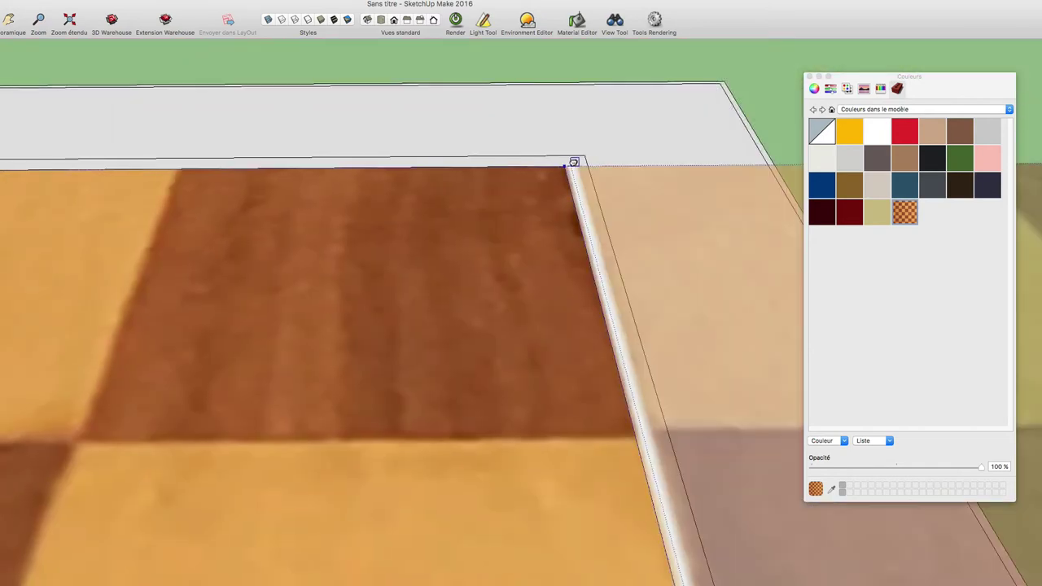
# Drag the texture's corner pins to the board edges so eight by eight squares fit.
pyautogui.moveTo(569, 163); pyautogui.dragTo(670, 480)
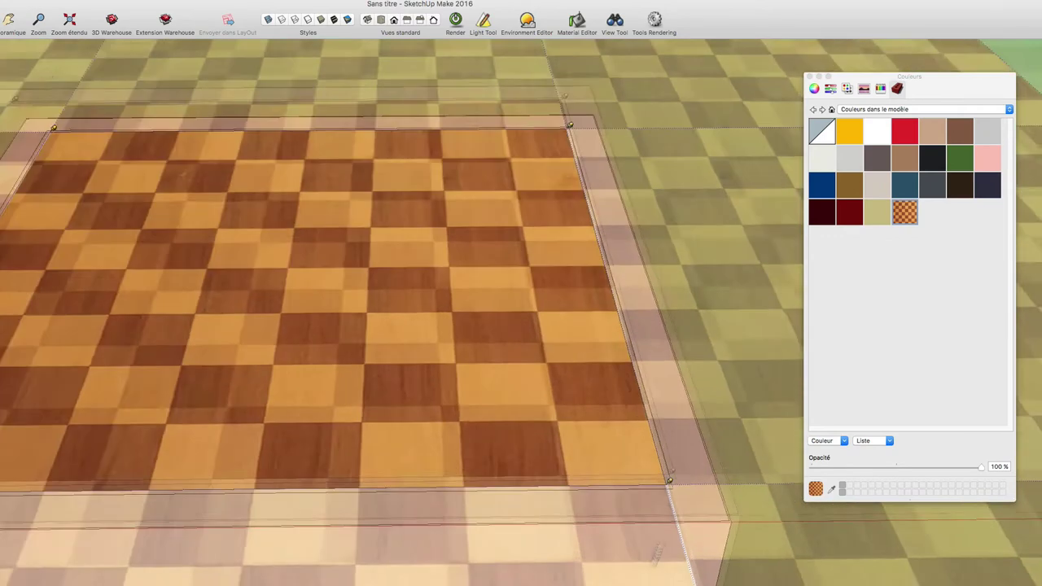
pyautogui.scroll(3, 664, 440)
pyautogui.scroll(3, 658, 383)
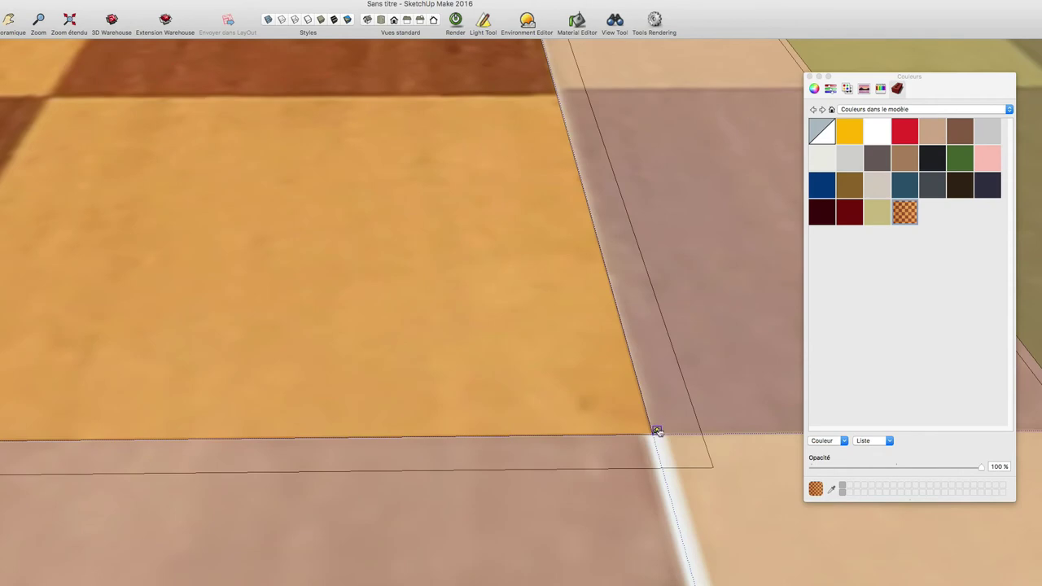
pyautogui.scroll(-2, 658, 430)
pyautogui.scroll(-3, 661, 429)
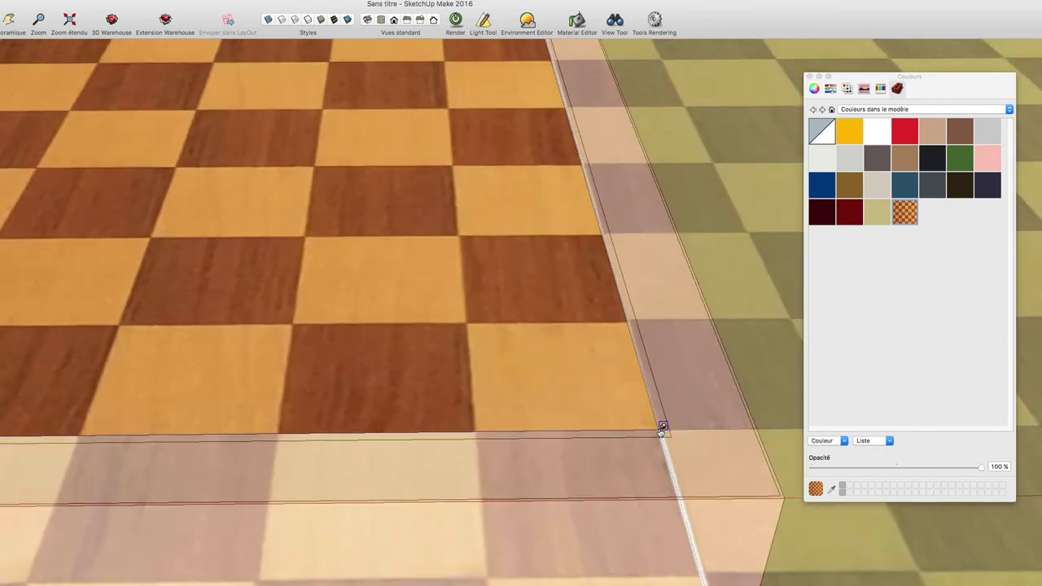
pyautogui.scroll(-3, 661, 431)
pyautogui.scroll(-2, 318, 272)
pyautogui.scroll(2, 317, 223)
pyautogui.scroll(2, 309, 263)
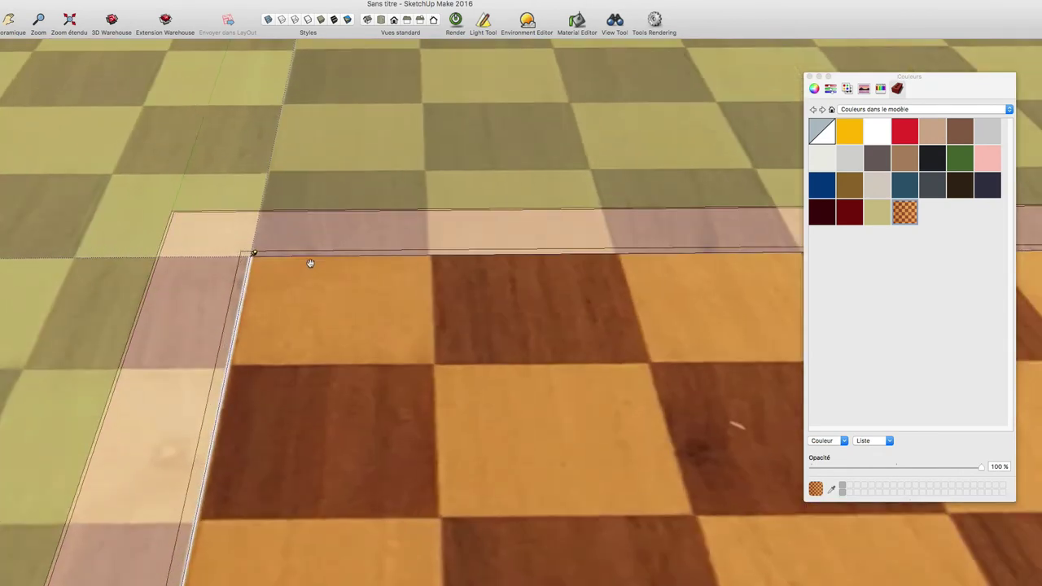
pyautogui.scroll(3, 237, 254)
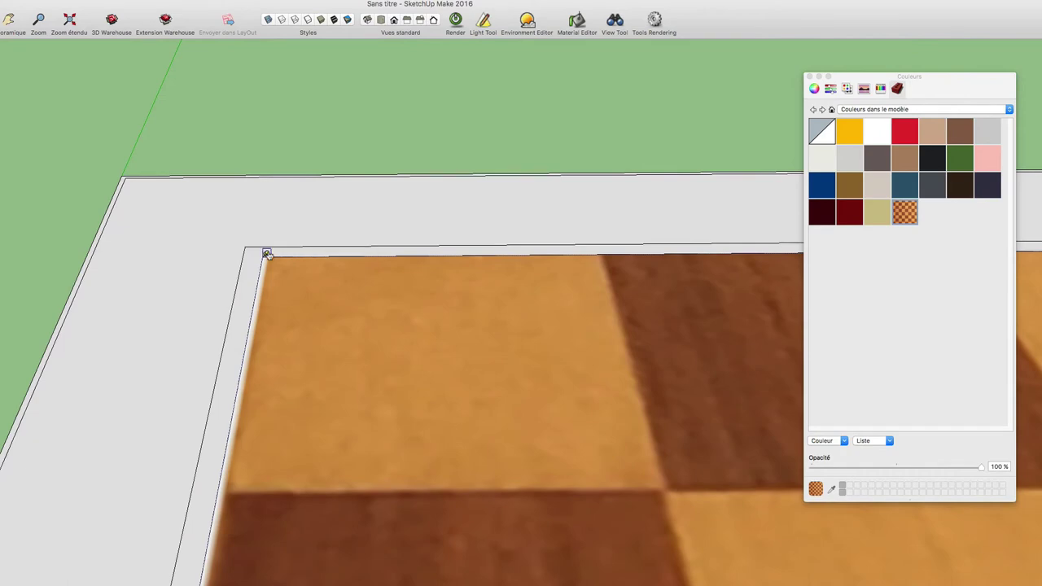
pyautogui.click(261, 253)
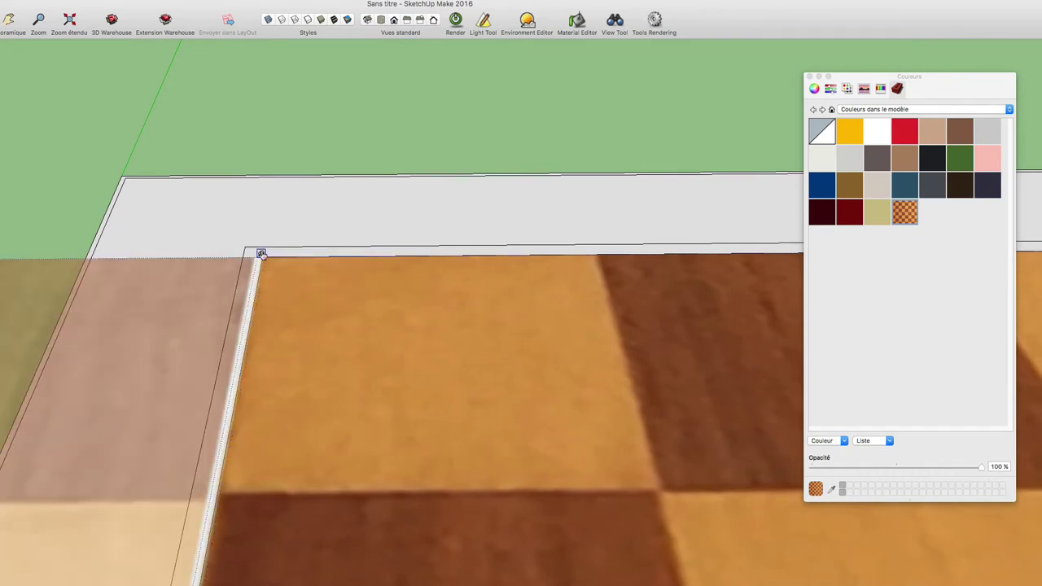
pyautogui.scroll(-3, 261, 253)
pyautogui.scroll(-3, 262, 255)
pyautogui.scroll(-2, 266, 342)
pyautogui.scroll(5, 229, 453)
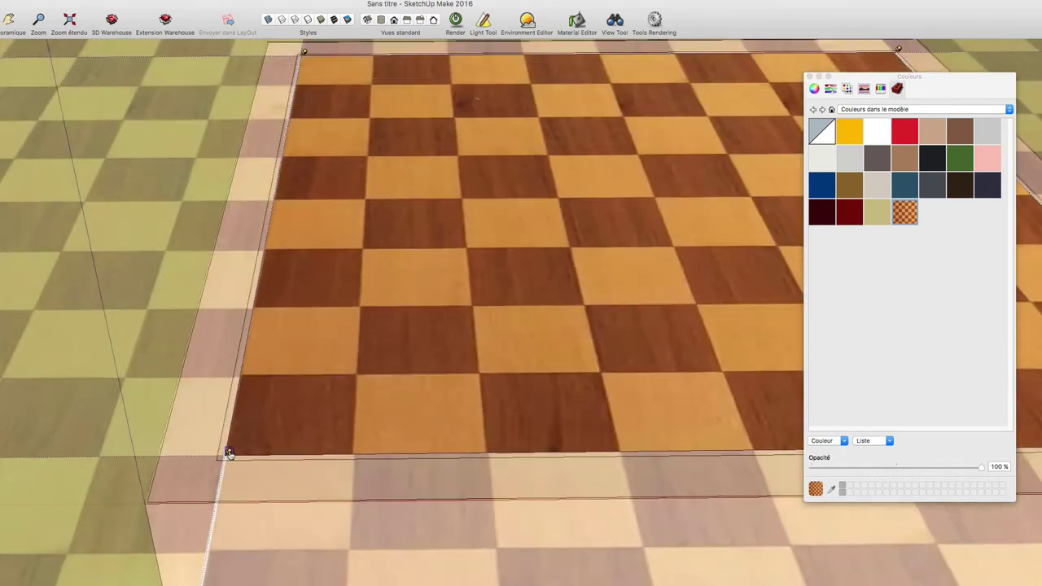
pyautogui.scroll(1, 229, 454)
pyautogui.scroll(-3, 230, 448)
pyautogui.scroll(-2, 231, 448)
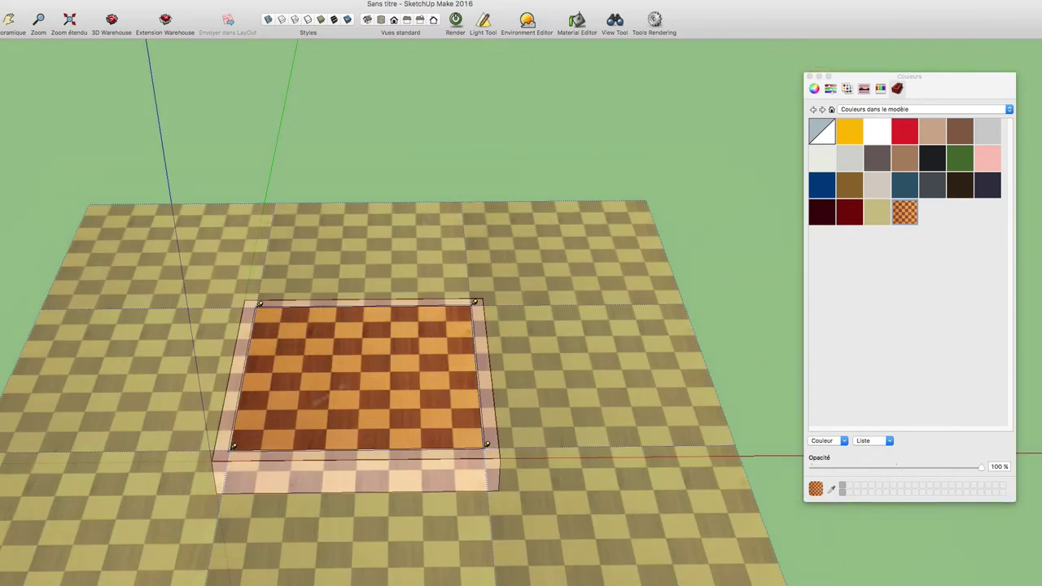
# Commit the checker texture placement on the board.
pyautogui.click(412, 160)
pyautogui.scroll(2, 385, 377)
pyautogui.scroll(3, 385, 378)
pyautogui.scroll(3, 385, 377)
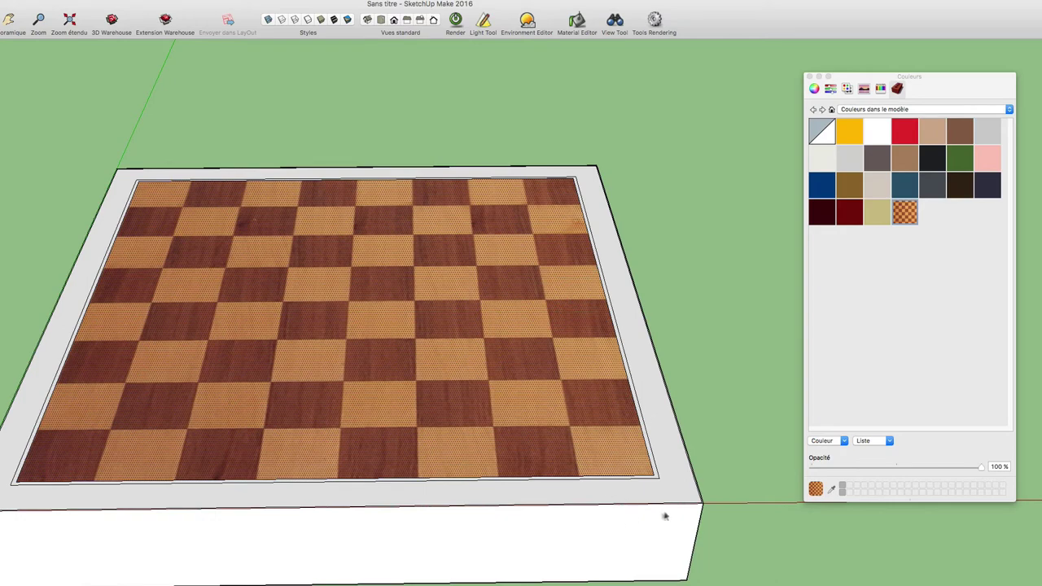
pyautogui.scroll(2, 666, 506)
pyautogui.scroll(2, 675, 498)
pyautogui.scroll(2, 716, 477)
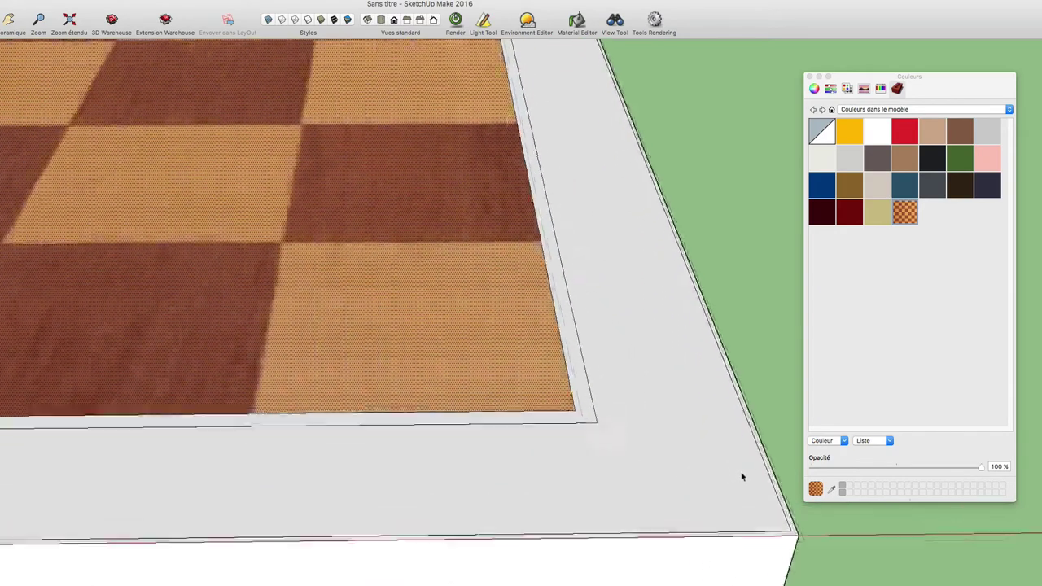
pyautogui.scroll(1, 744, 464)
# Pick the dark maroon swatch and apply it to the box's thin side edge.
pyautogui.click(822, 213)
pyautogui.scroll(3, 765, 365)
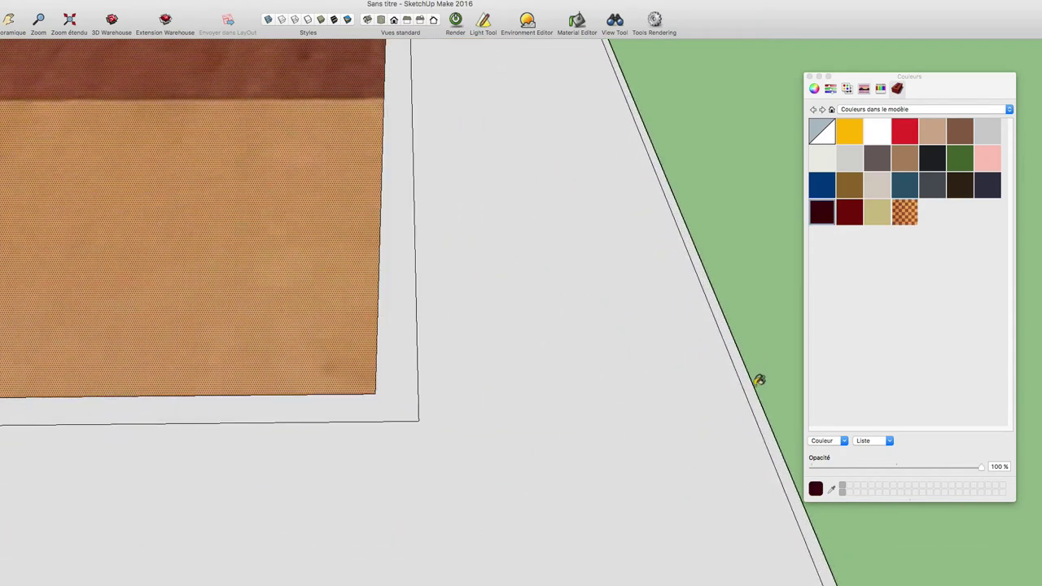
pyautogui.click(755, 382)
pyautogui.scroll(-2, 755, 382)
pyautogui.scroll(-2, 755, 383)
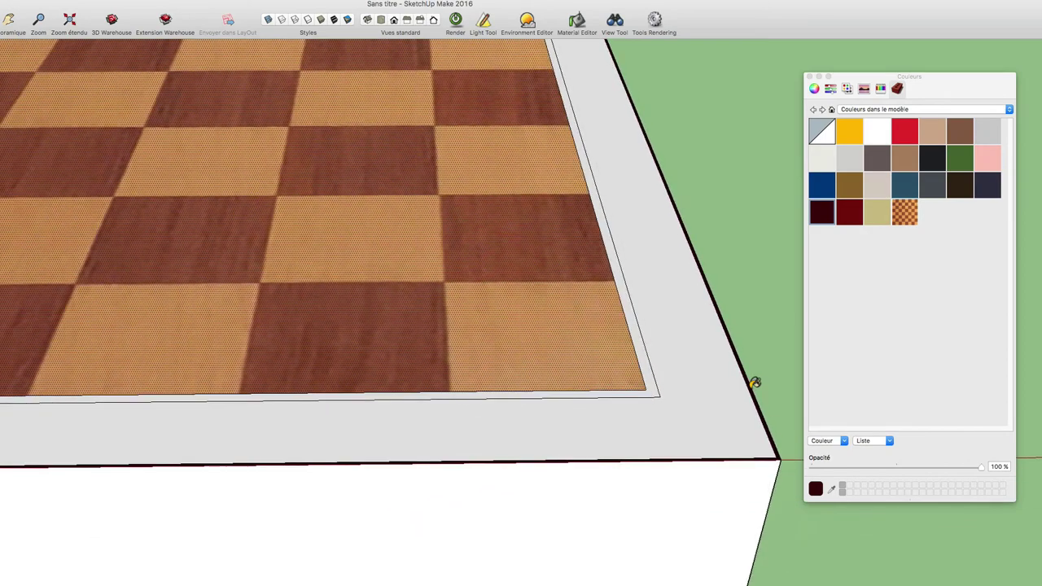
pyautogui.scroll(-2, 754, 382)
pyautogui.scroll(1, 733, 374)
pyautogui.scroll(2, 656, 363)
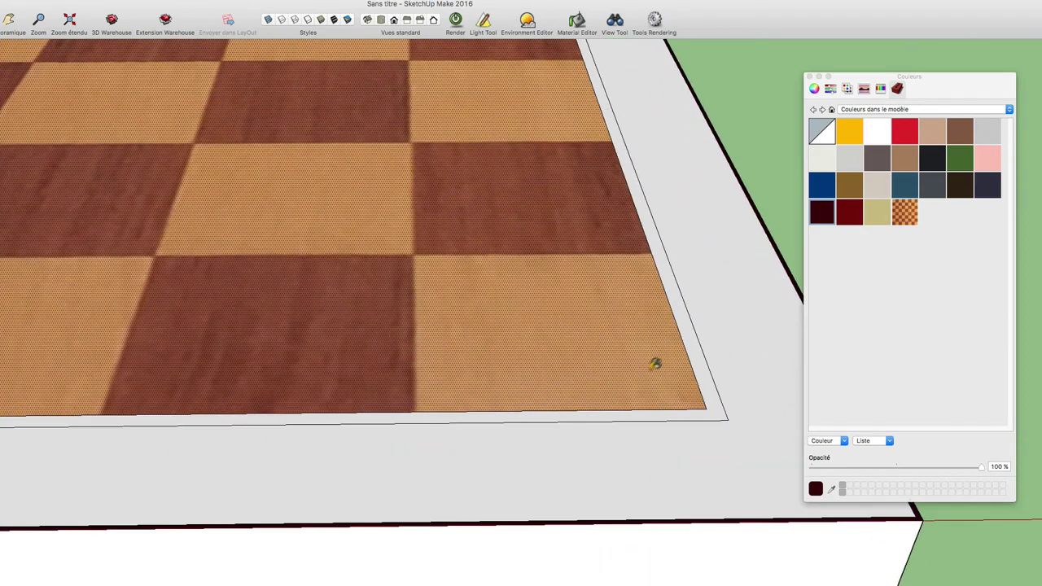
pyautogui.press('space')
# Create a new Contour_Damier texture material from Contour_Damier.png at its default size.
pyautogui.click(844, 440)
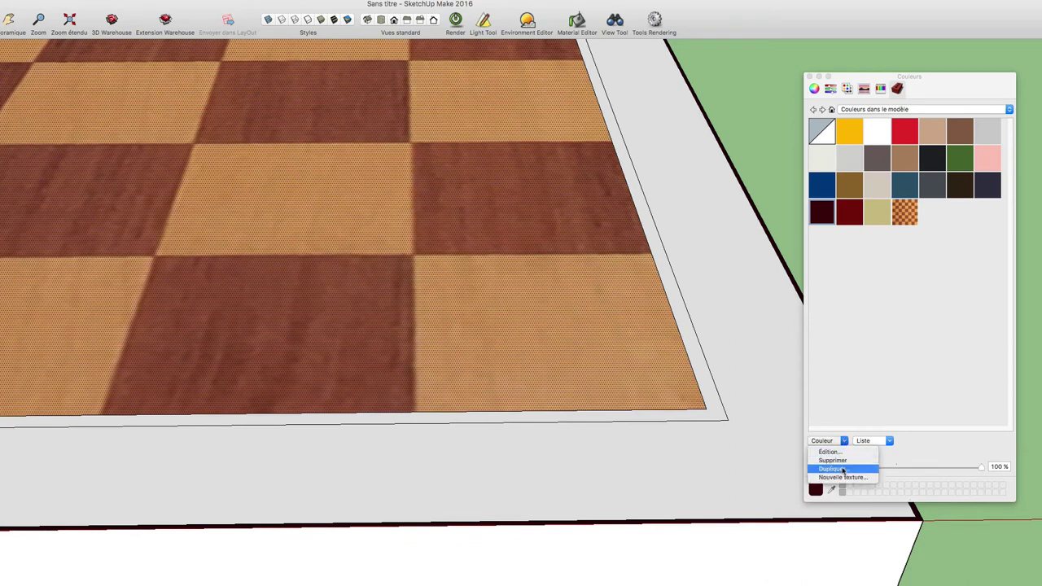
pyautogui.click(670, 357)
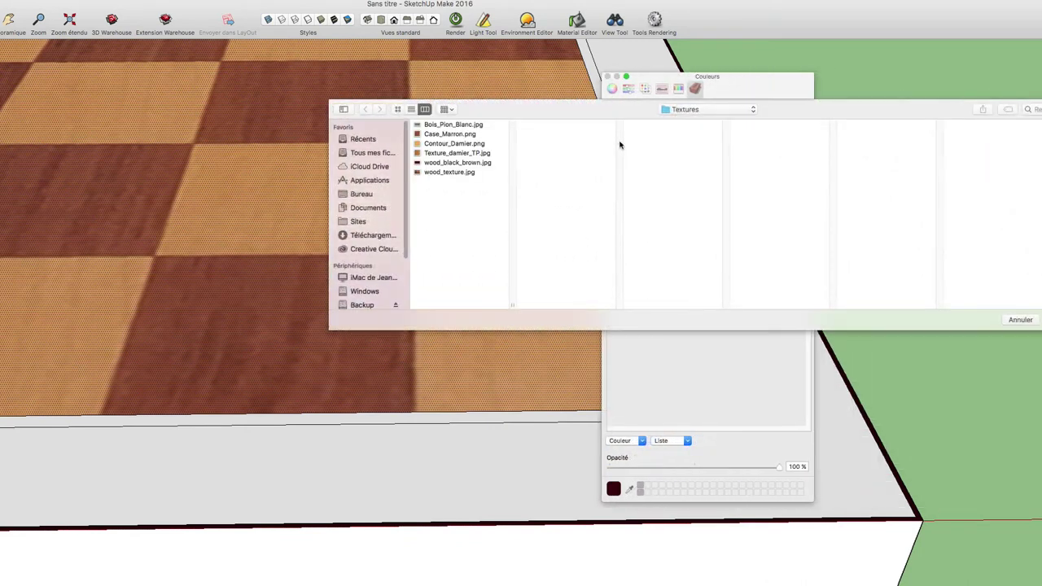
pyautogui.click(441, 144)
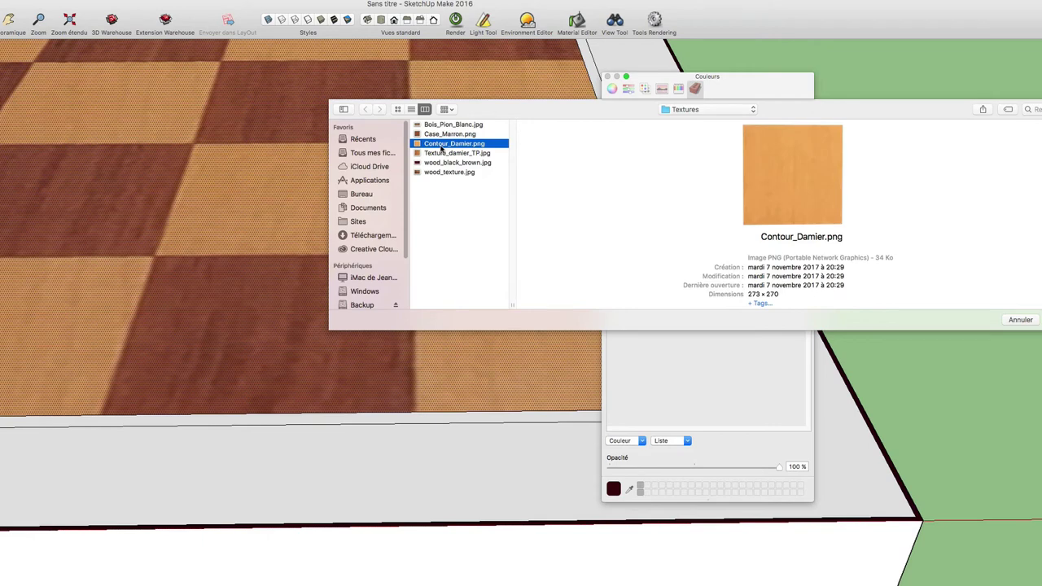
pyautogui.press('Return')
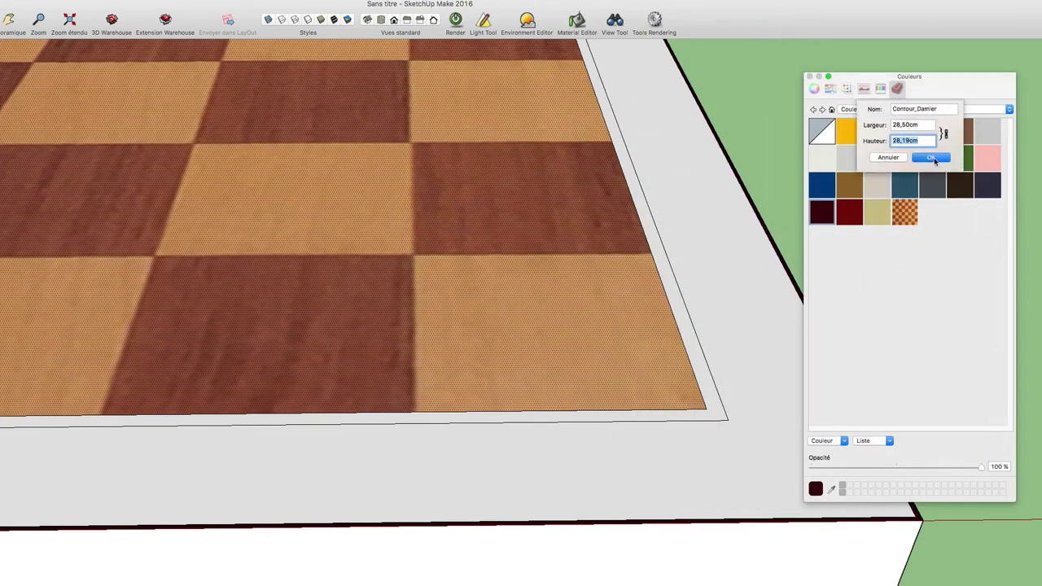
pyautogui.click(934, 158)
# Paint the thin border strip around the checkerboard with Contour_Damier.
pyautogui.click(940, 212)
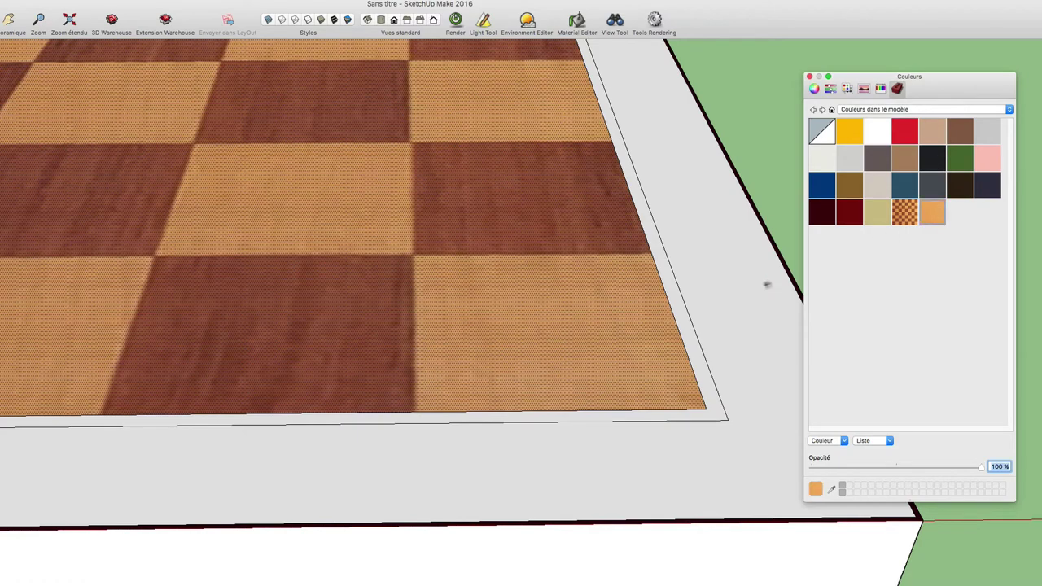
pyautogui.scroll(3, 768, 284)
pyautogui.click(645, 303)
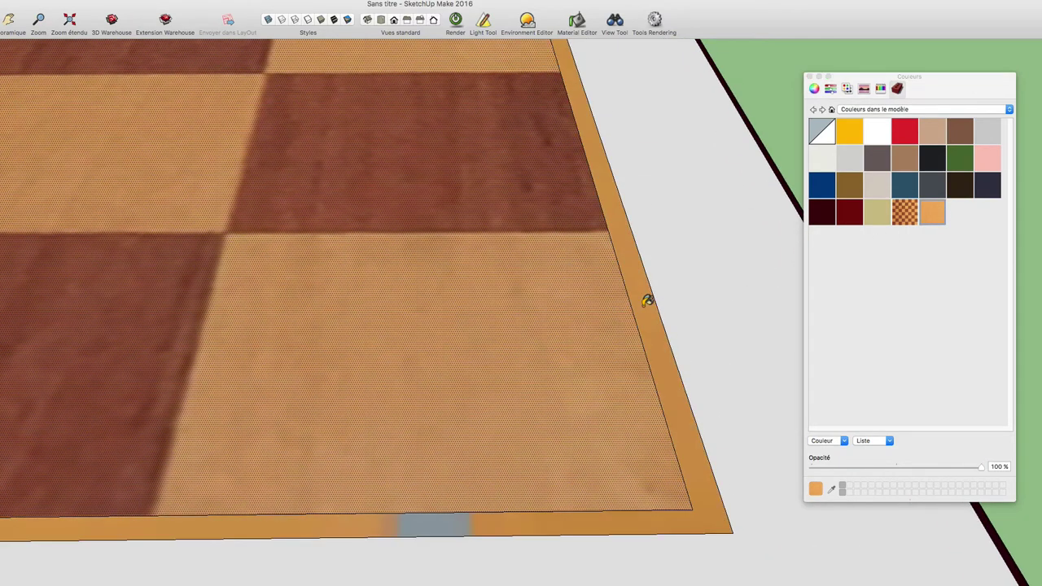
pyautogui.scroll(-3, 647, 301)
pyautogui.scroll(1, 647, 301)
pyautogui.scroll(1, 647, 301)
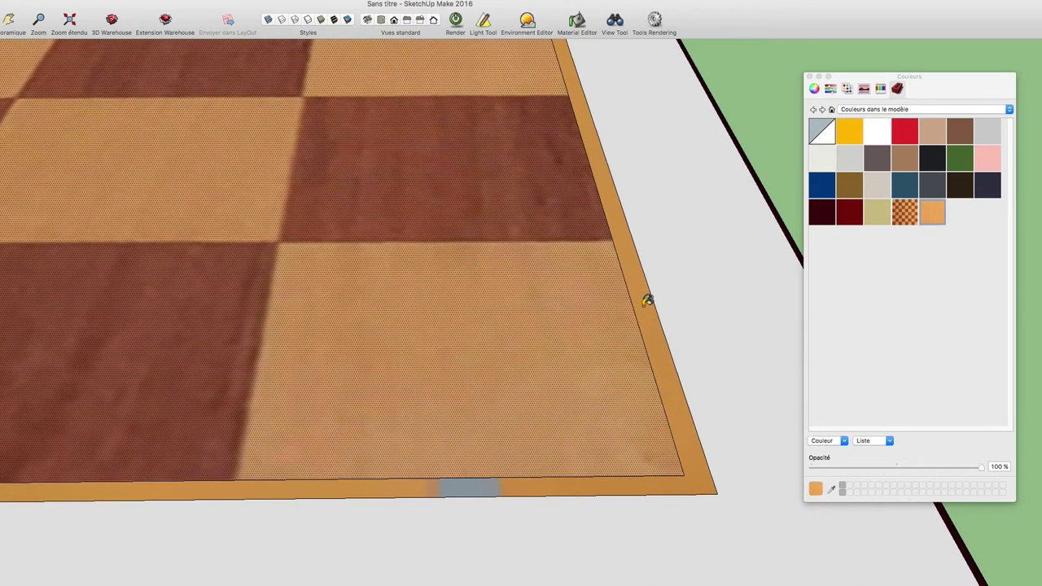
pyautogui.scroll(-2, 645, 301)
# Orbit to the board's side and select the thin border strip.
pyautogui.moveTo(644, 301)
pyautogui.mouseDown(button='middle')
pyautogui.moveTo(633, 367)
pyautogui.moveTo(790, 339)
pyautogui.moveTo(376, 479)
pyautogui.mouseUp(button='middle')
pyautogui.scroll(-1, 328, 483)
pyautogui.scroll(-2, 465, 353)
pyautogui.scroll(-2, 513, 340)
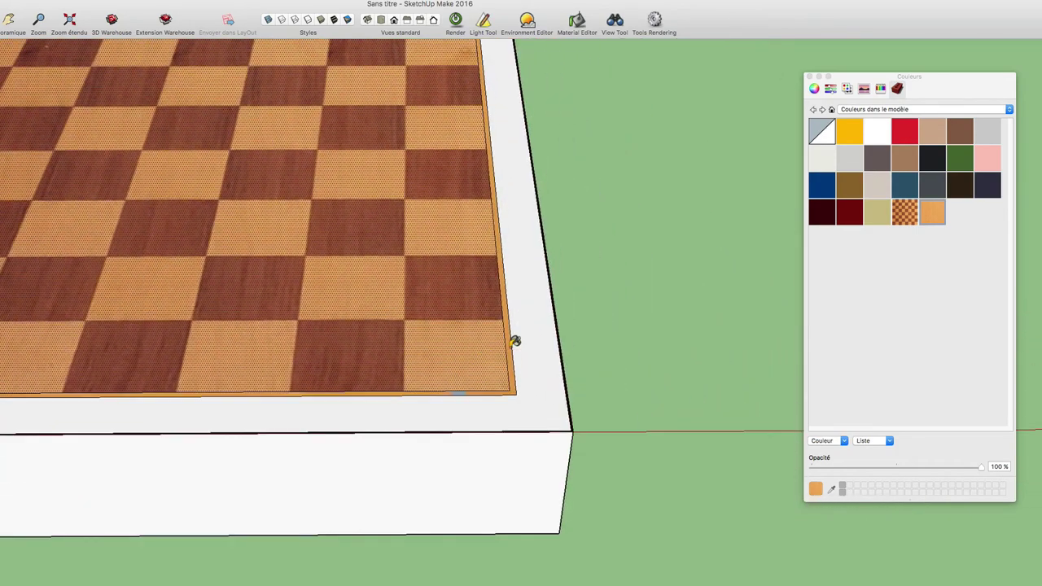
pyautogui.click(507, 324)
# Reposition the border face's texture so its pins meet the board corners.
pyautogui.rightClick(507, 324)
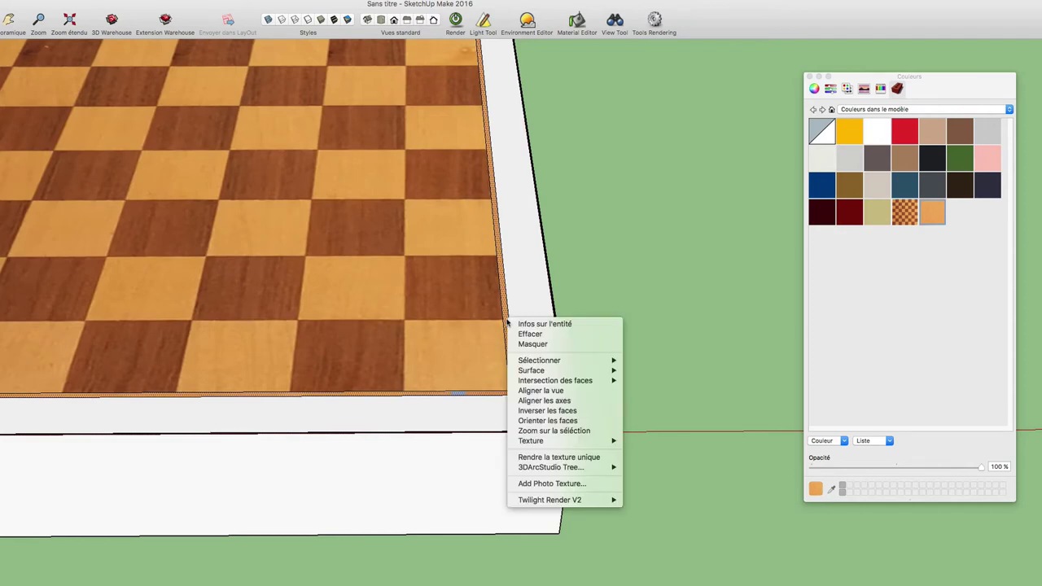
pyautogui.moveTo(530, 441)
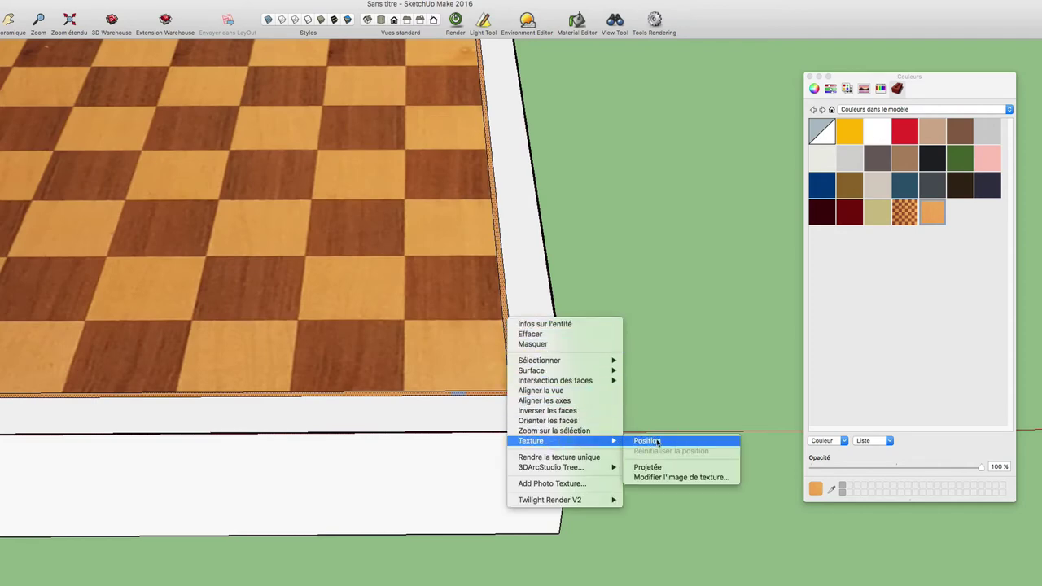
pyautogui.click(647, 440)
pyautogui.scroll(-3, 443, 314)
pyautogui.scroll(-2, 448, 342)
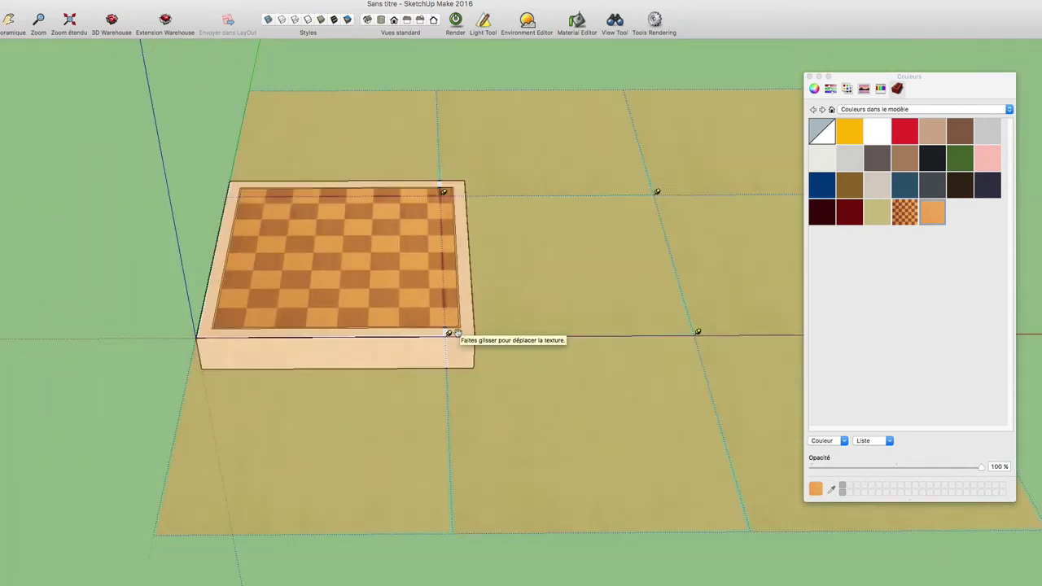
pyautogui.moveTo(588, 267); pyautogui.dragTo(366, 240)
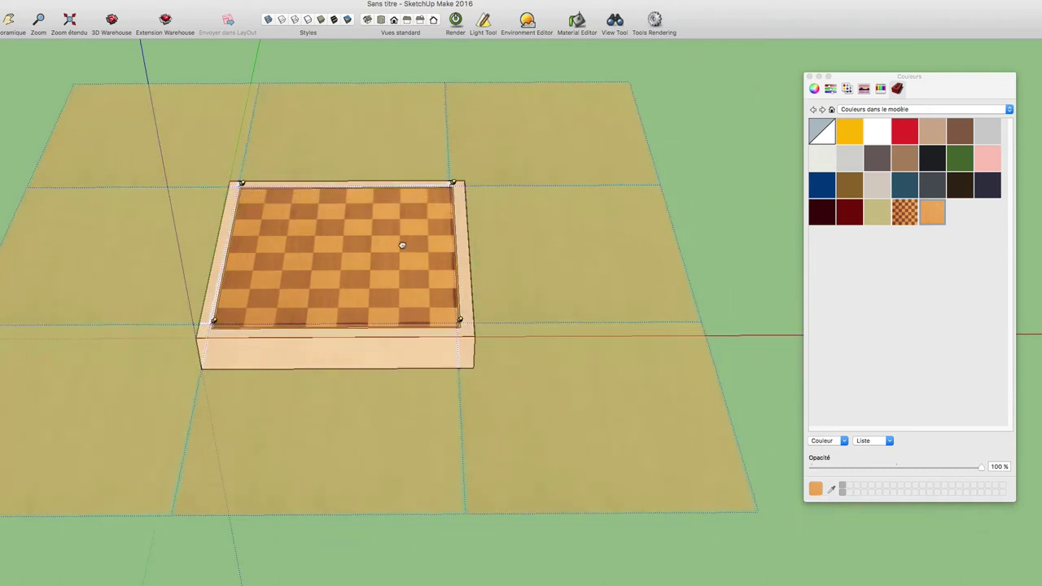
# With fixed pins, stretch and shift the border texture, then confirm its placement.
pyautogui.rightClick(366, 240)
pyautogui.click(399, 291)
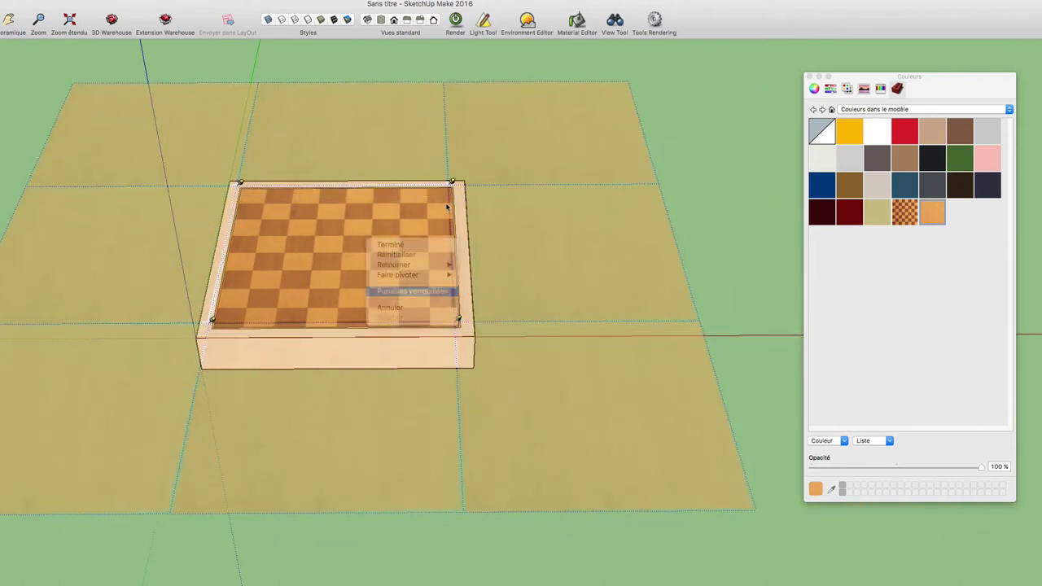
pyautogui.moveTo(453, 318); pyautogui.dragTo(554, 319)
pyautogui.moveTo(531, 232); pyautogui.dragTo(493, 267)
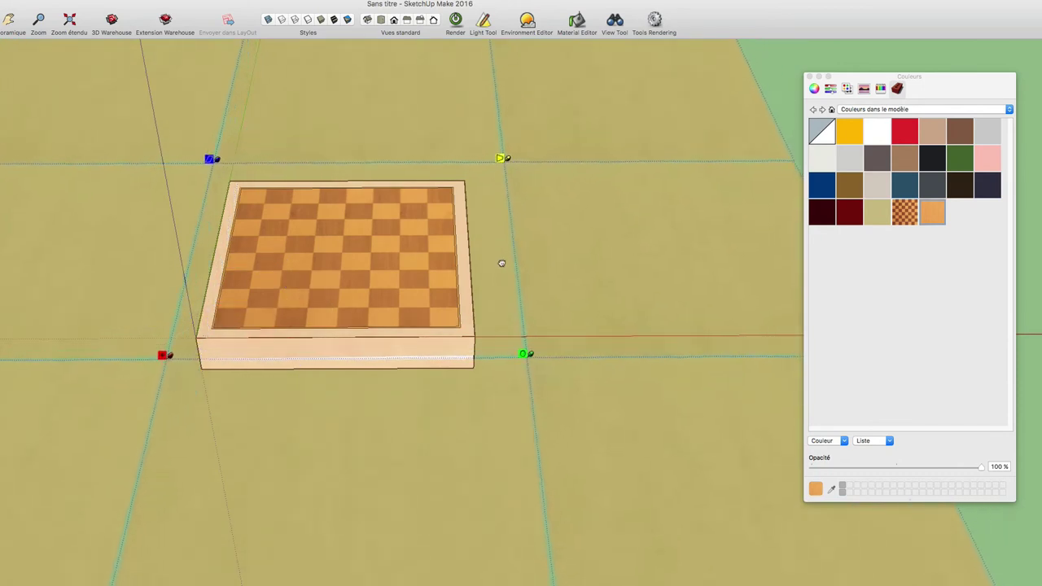
pyautogui.click(759, 76)
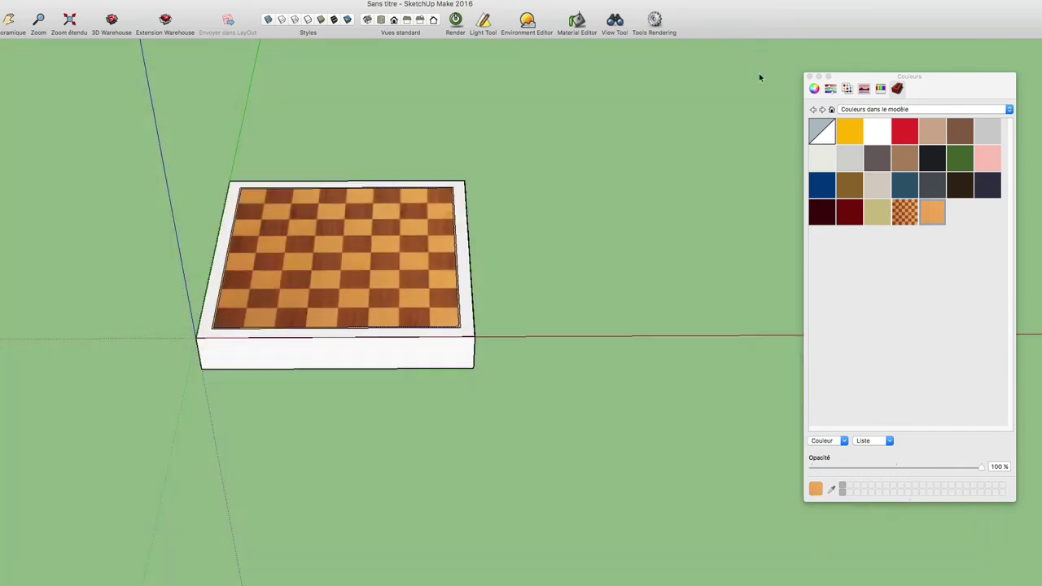
# Zoom and orbit to a board corner to inspect the border strip close up.
pyautogui.scroll(5, 432, 289)
pyautogui.moveTo(428, 363)
pyautogui.mouseDown(button='middle')
pyautogui.moveTo(526, 346)
pyautogui.moveTo(474, 363)
pyautogui.moveTo(437, 398)
pyautogui.mouseUp(button='middle')
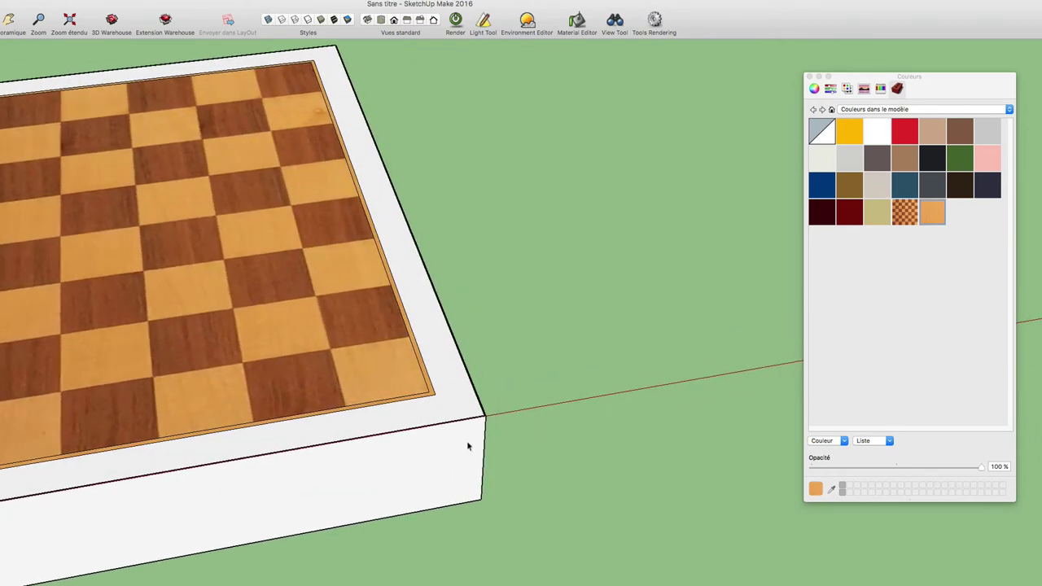
pyautogui.scroll(2, 456, 423)
pyautogui.scroll(2, 447, 383)
pyautogui.scroll(-2, 445, 402)
pyautogui.scroll(-1, 450, 407)
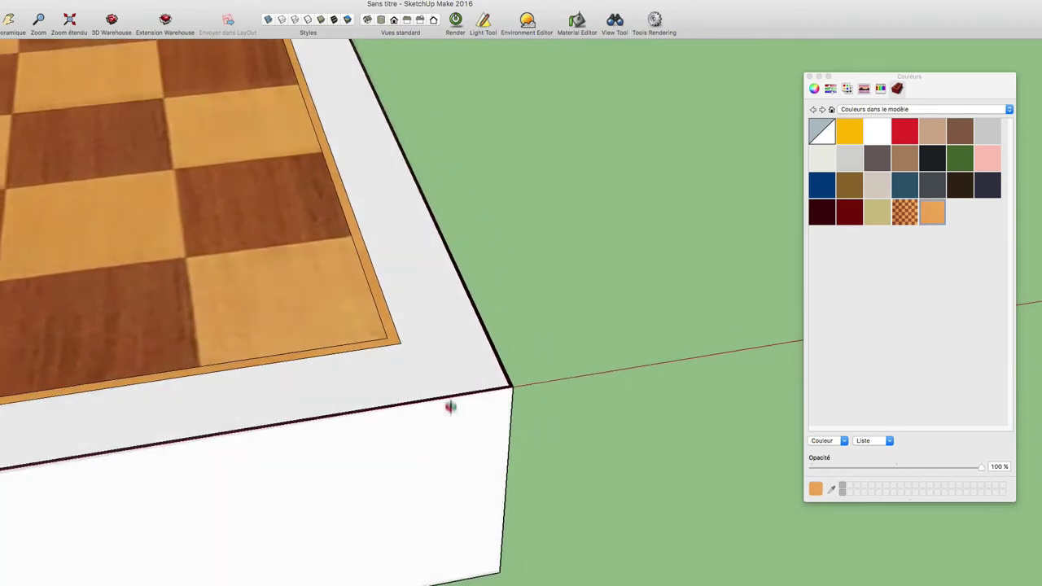
pyautogui.scroll(-2, 450, 407)
pyautogui.scroll(1, 456, 388)
pyautogui.scroll(1, 459, 397)
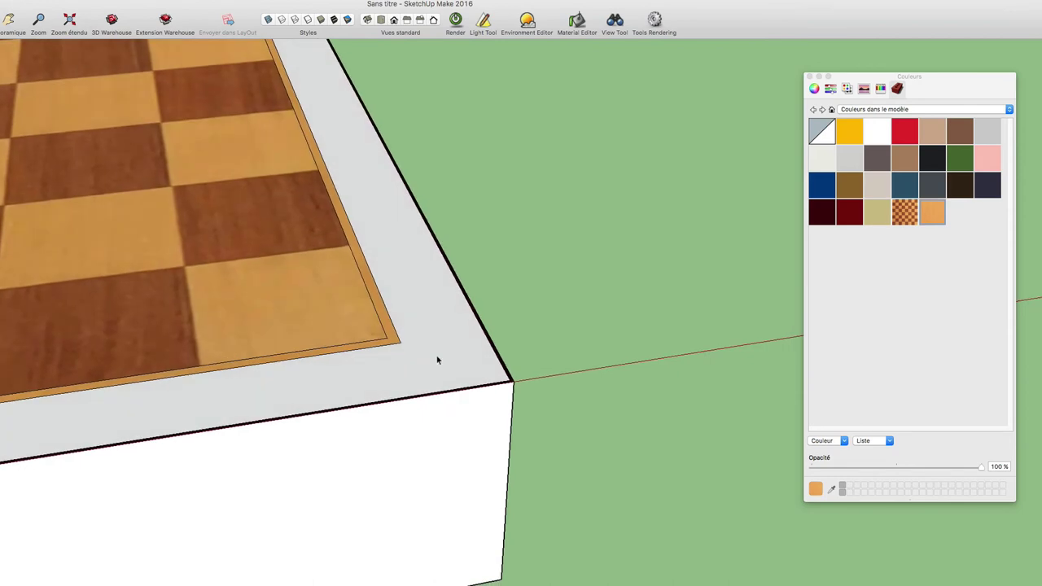
pyautogui.scroll(2, 436, 359)
pyautogui.scroll(-1, 463, 428)
pyautogui.scroll(-1, 460, 415)
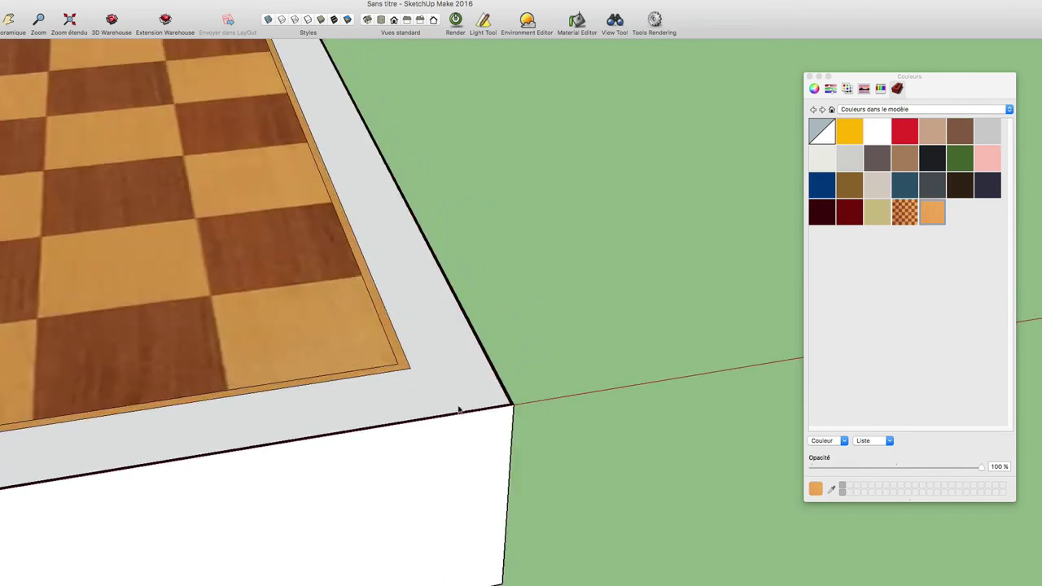
pyautogui.scroll(-2, 459, 411)
pyautogui.moveTo(482, 354); pyautogui.dragTo(398, 400, button='middle')
pyautogui.keyDown('shift'); pyautogui.moveTo(356, 372); pyautogui.dragTo(521, 370, button='middle'); pyautogui.keyUp('shift')
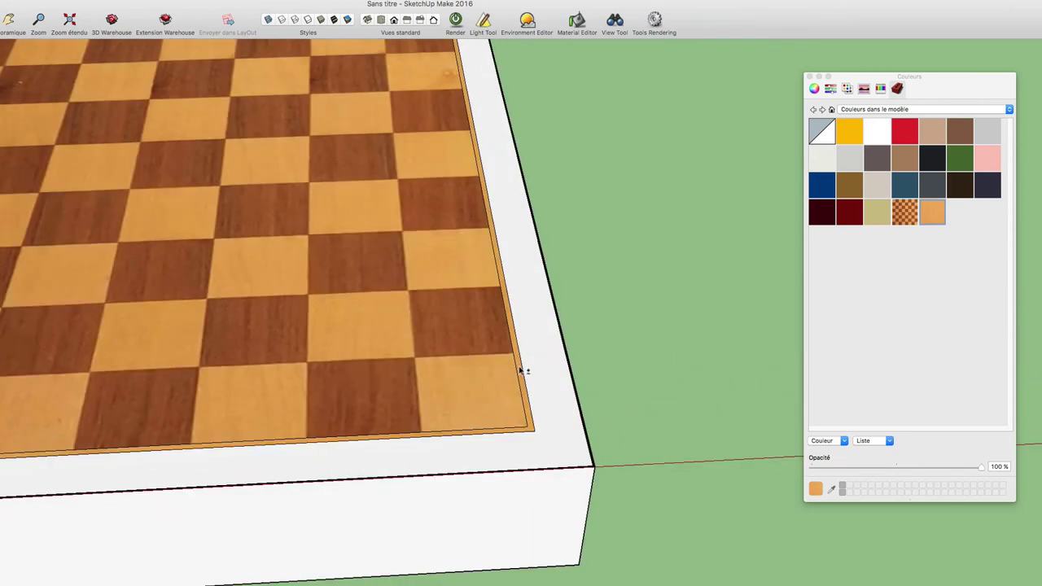
pyautogui.click(847, 442)
# Create a wood_black_brown texture material from wood_black_brown.jpg, sized 28,50 × 16,02 cm.
pyautogui.click(850, 477)
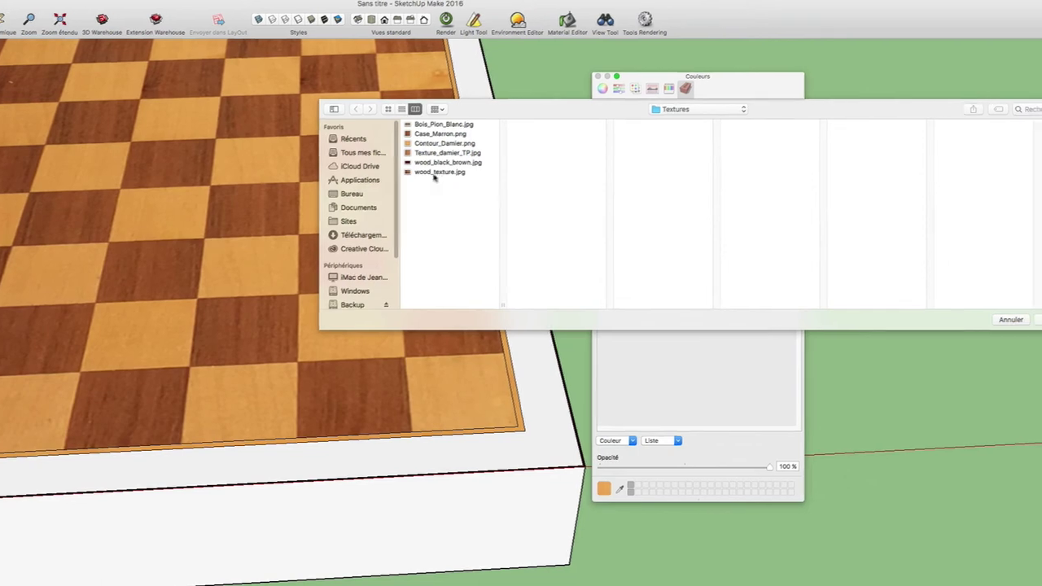
pyautogui.click(437, 165)
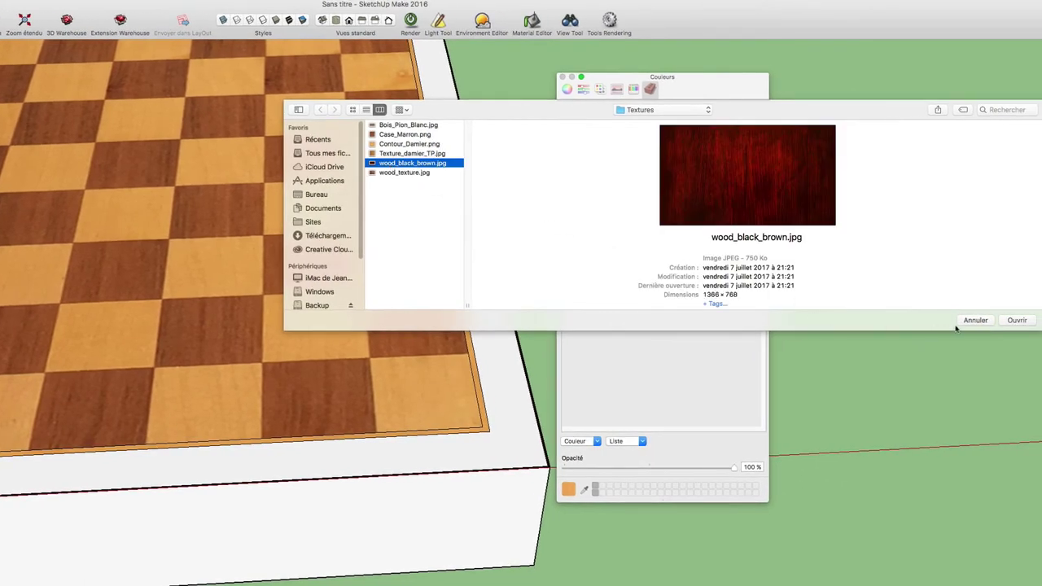
pyautogui.click(1009, 321)
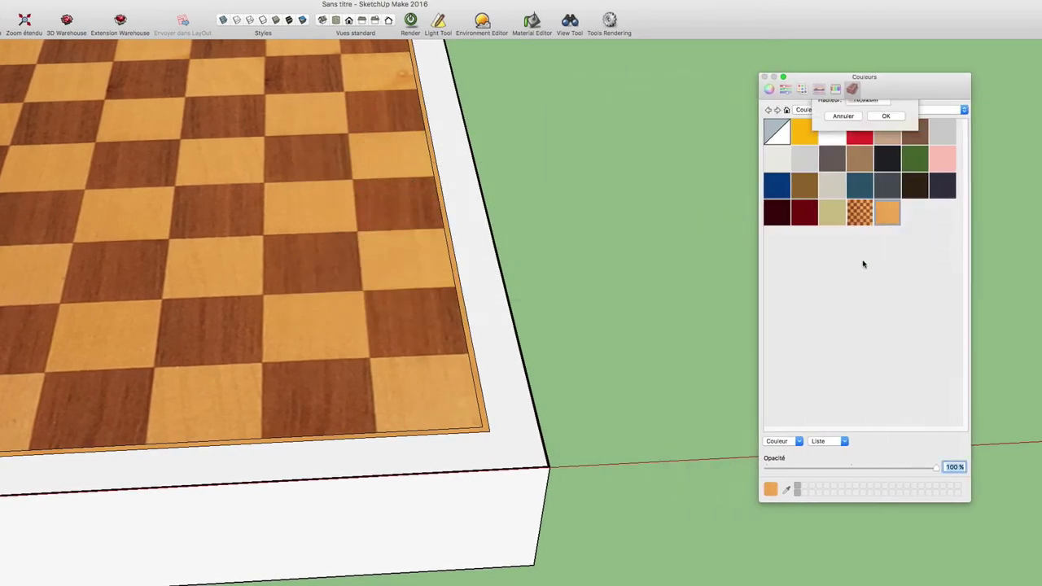
pyautogui.click(887, 158)
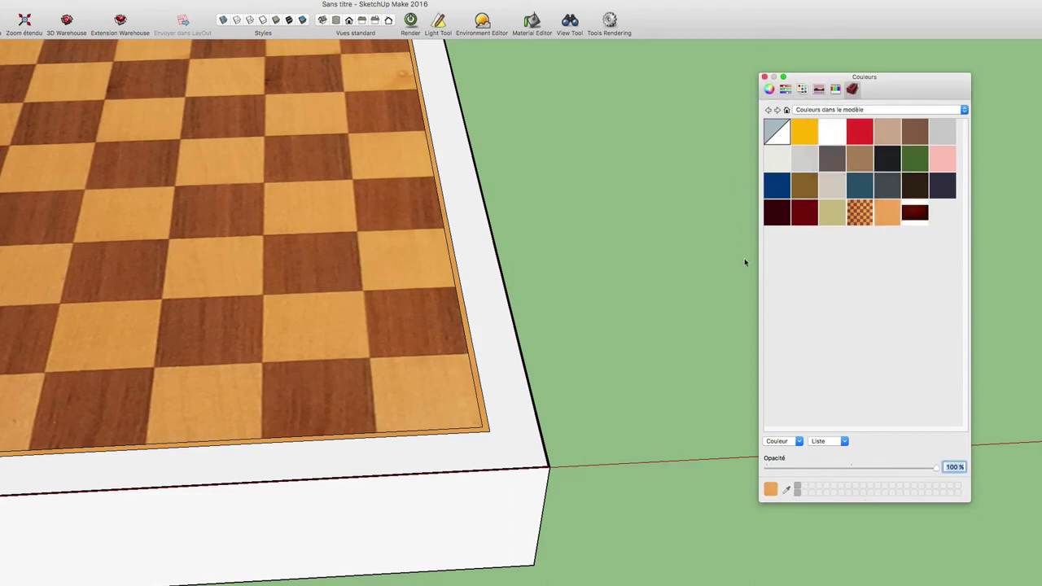
pyautogui.moveTo(874, 89); pyautogui.dragTo(713, 84)
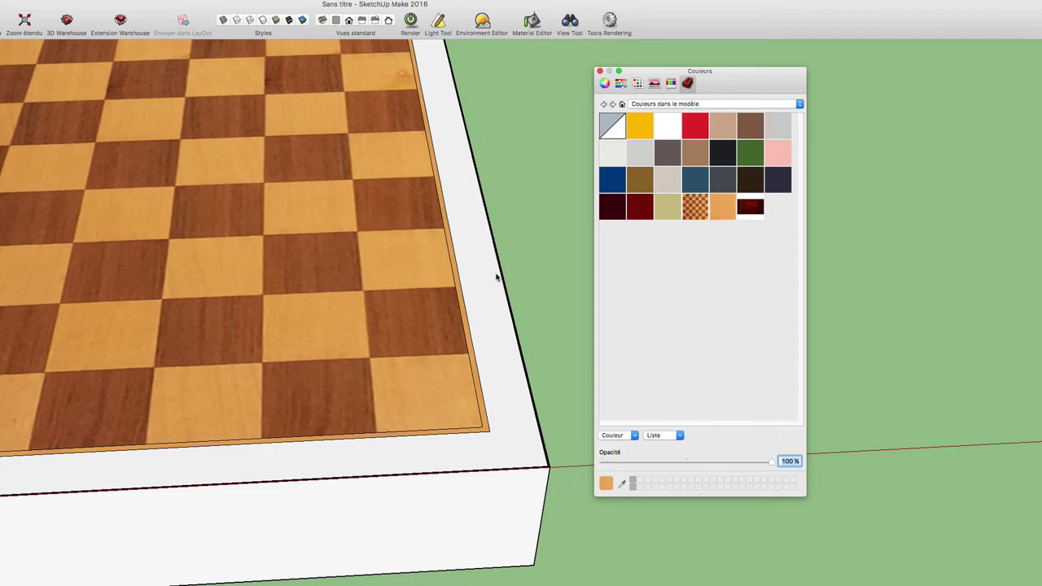
# Paint the box's top rim, front face and one side with the dark wood material.
pyautogui.click(750, 211)
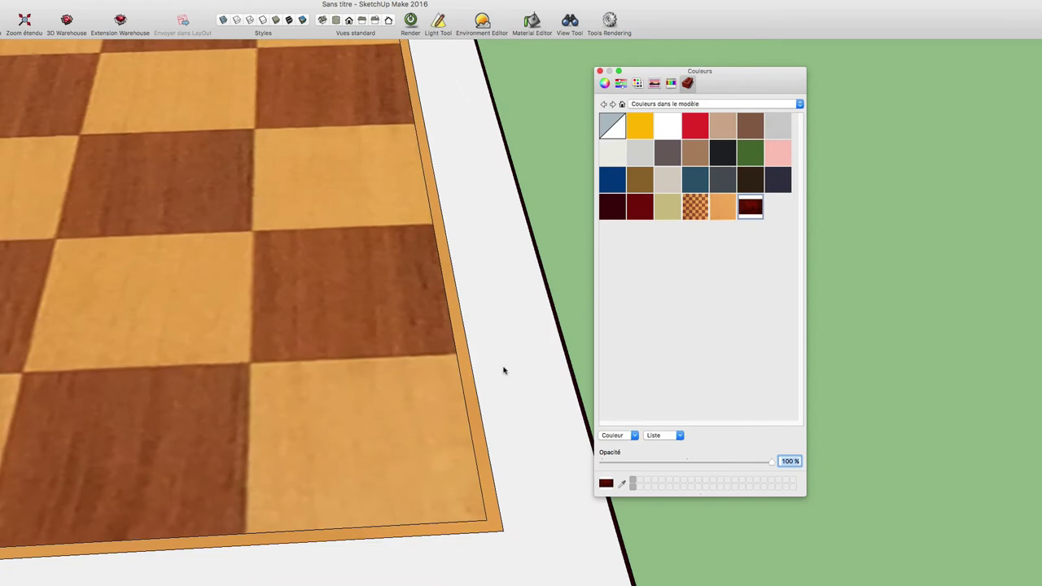
pyautogui.click(503, 366)
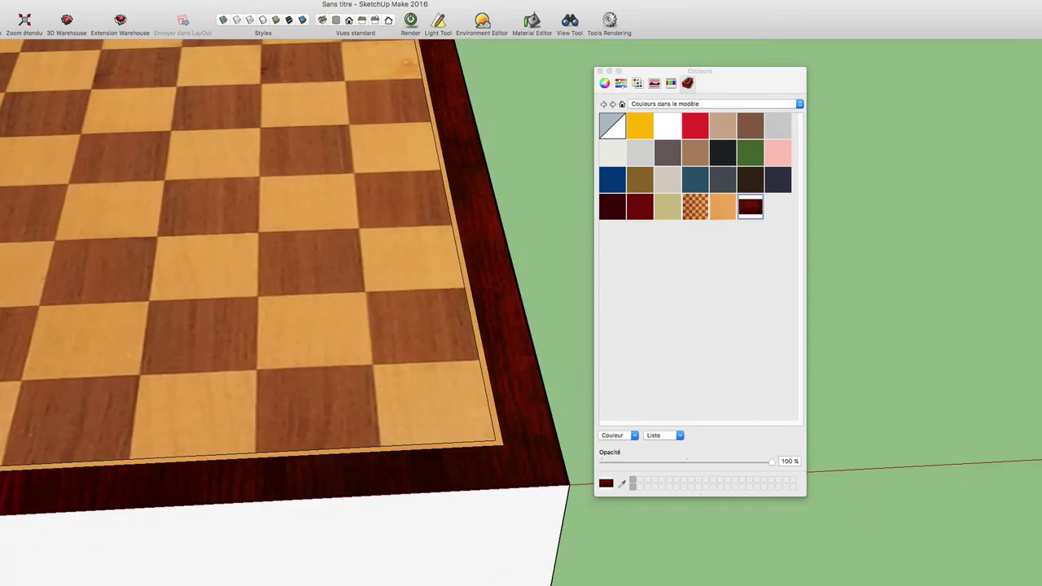
pyautogui.click(497, 522)
pyautogui.scroll(-5, 497, 522)
pyautogui.moveTo(497, 522); pyautogui.dragTo(203, 432, button='middle')
pyautogui.click(325, 449)
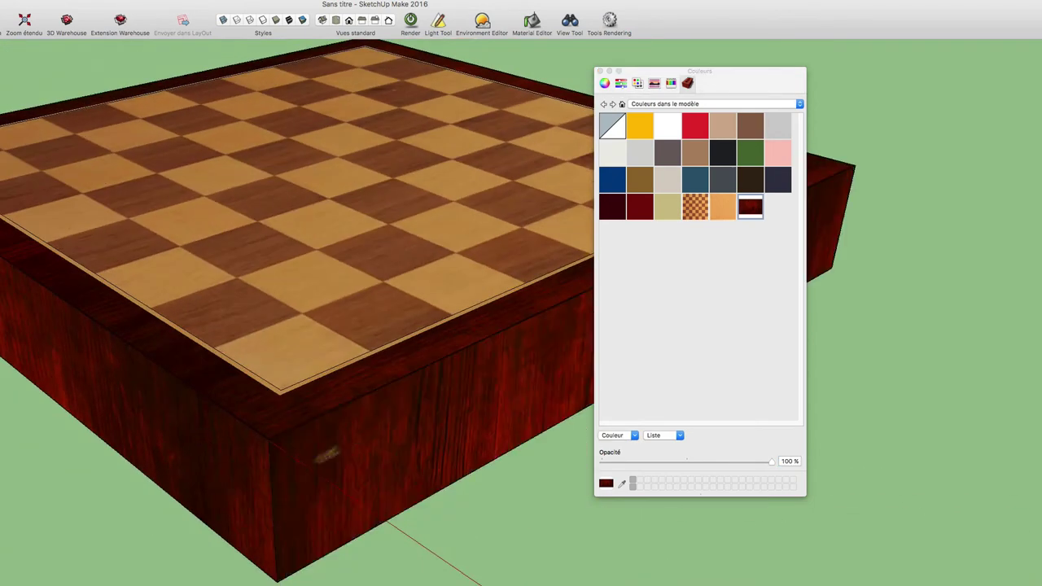
# Paint the box's underside and left face with the dark wood.
pyautogui.scroll(3, 559, 455)
pyautogui.scroll(-3, 558, 456)
pyautogui.moveTo(302, 477)
pyautogui.mouseDown(button='middle')
pyautogui.moveTo(163, 489)
pyautogui.moveTo(220, 420)
pyautogui.moveTo(240, 342)
pyautogui.mouseUp(button='middle')
pyautogui.click(167, 488)
pyautogui.click(163, 367)
pyautogui.moveTo(163, 367)
pyautogui.mouseDown(button='middle')
pyautogui.moveTo(460, 377)
pyautogui.moveTo(325, 488)
pyautogui.mouseUp(button='middle')
pyautogui.click(130, 463)
# Orbit around to inspect the finished box, then return to the Select tool.
pyautogui.moveTo(118, 448); pyautogui.dragTo(736, 401, button='middle')
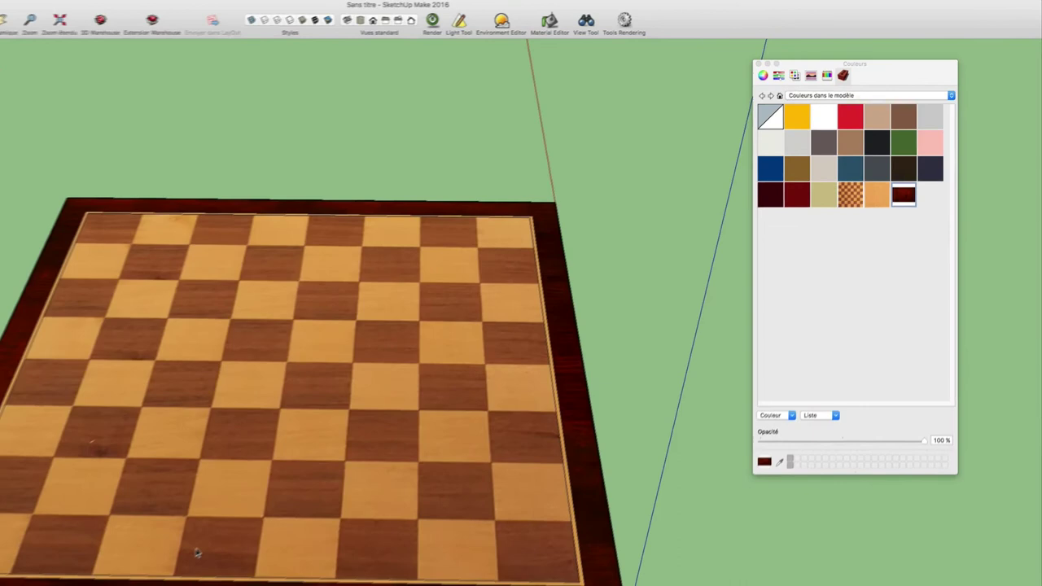
pyautogui.moveTo(195, 551); pyautogui.dragTo(356, 449, button='middle')
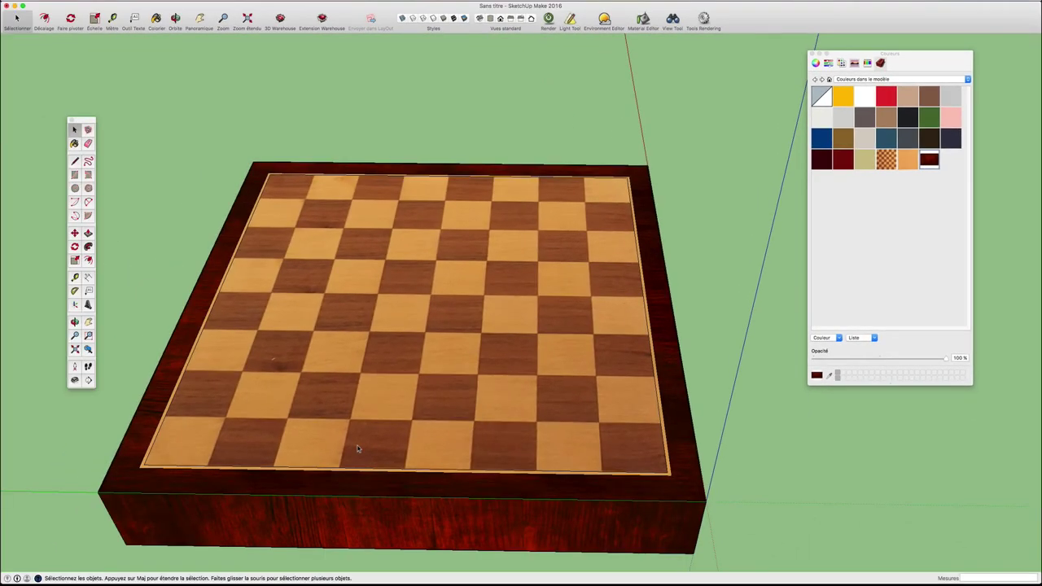
pyautogui.moveTo(422, 524)
pyautogui.mouseDown(button='middle')
pyautogui.moveTo(448, 400)
pyautogui.moveTo(439, 462)
pyautogui.mouseUp(button='middle')
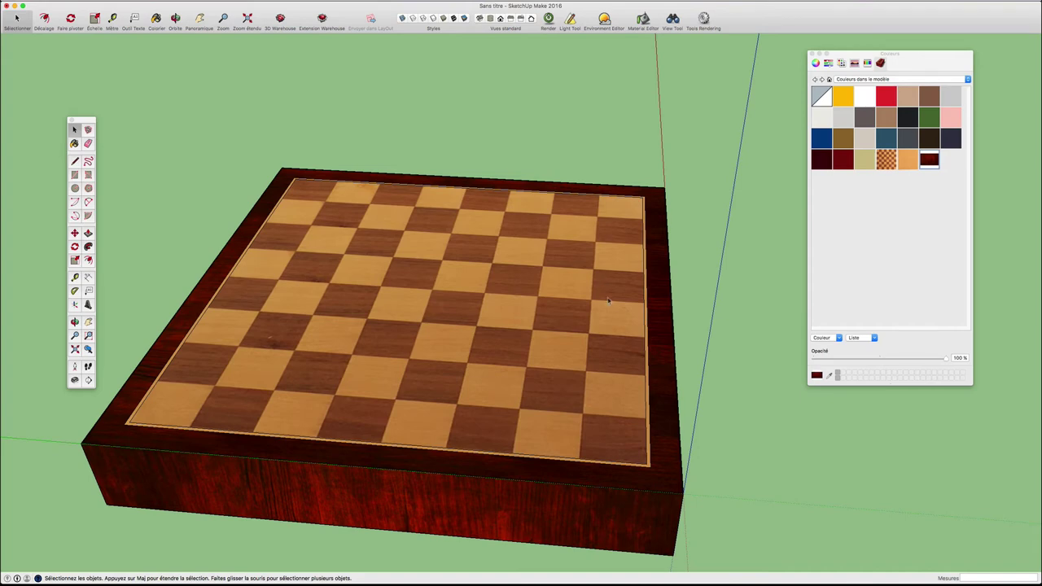
pyautogui.moveTo(607, 301)
pyautogui.mouseDown(button='middle')
pyautogui.moveTo(654, 355)
pyautogui.moveTo(688, 306)
pyautogui.moveTo(716, 344)
pyautogui.moveTo(739, 345)
pyautogui.moveTo(653, 360)
pyautogui.mouseUp(button='middle')
pyautogui.press('space')
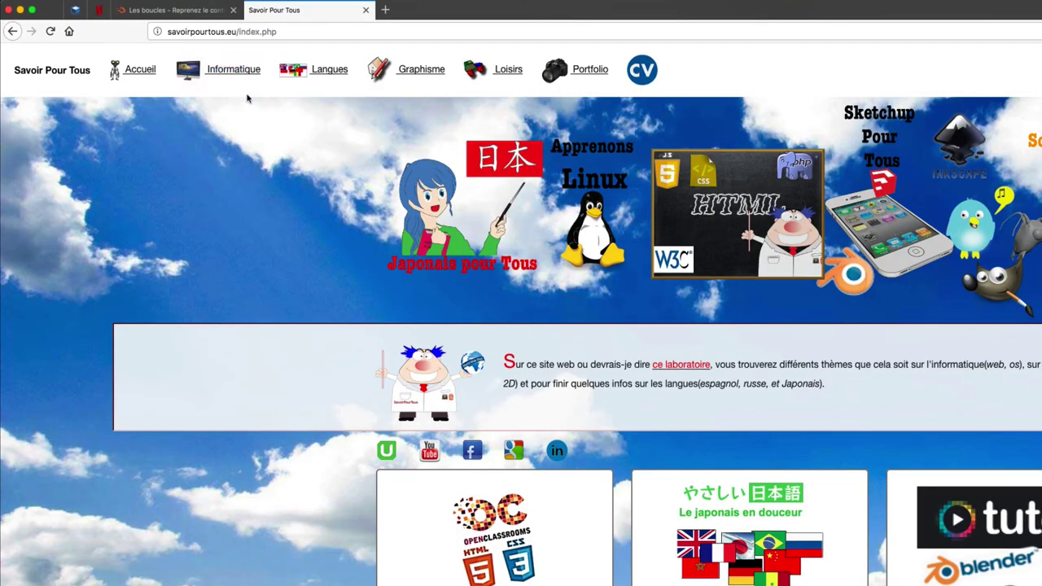
# Open the Graphisme page on savoirpourtous.eu.
pyautogui.click(423, 73)
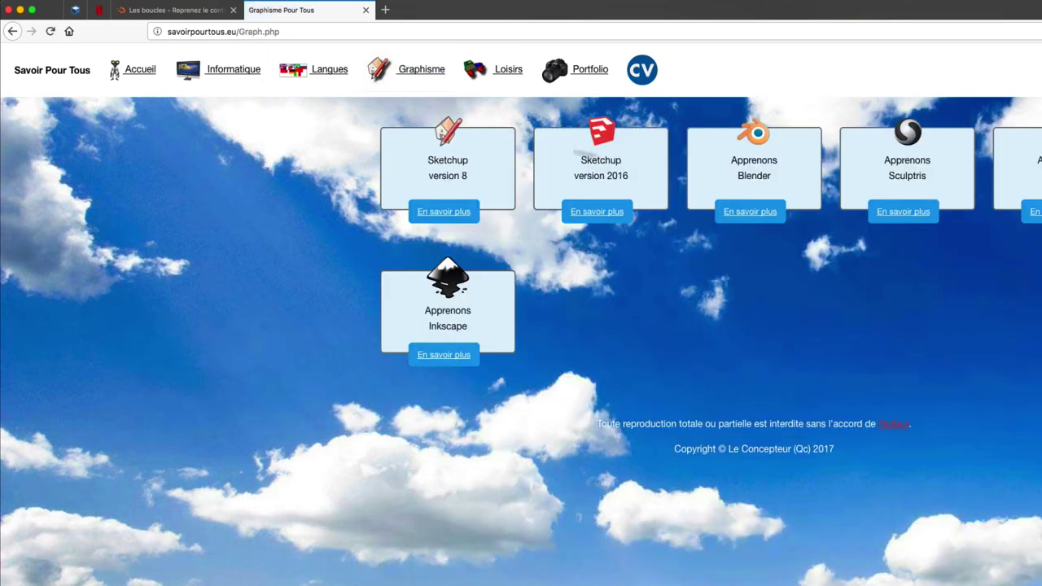
# Open the Sketchup version 2016 course and show its Exercices tab with the Lesson 28 checkerboard exercise.
pyautogui.click(605, 214)
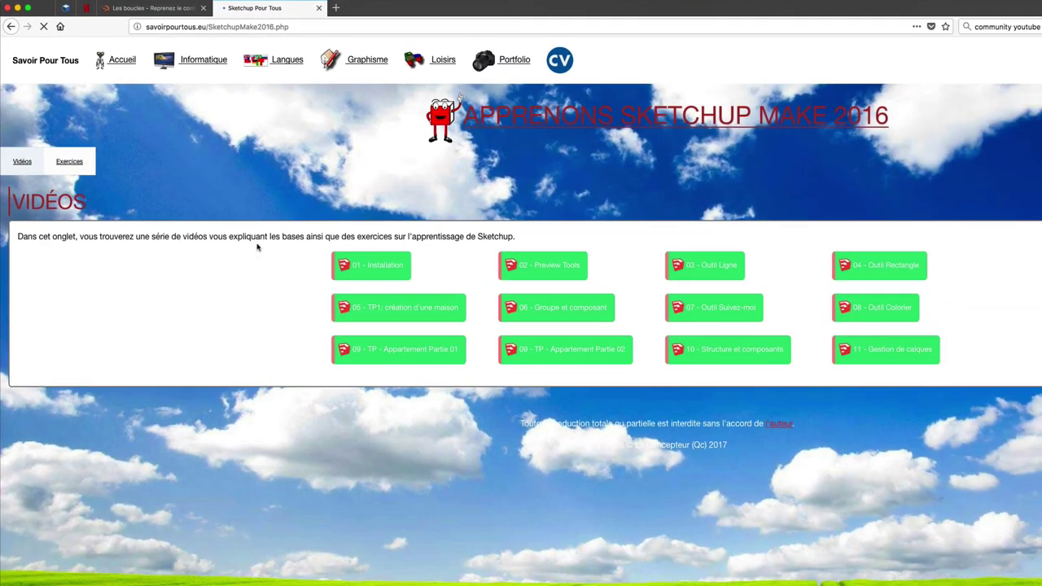
pyautogui.click(70, 162)
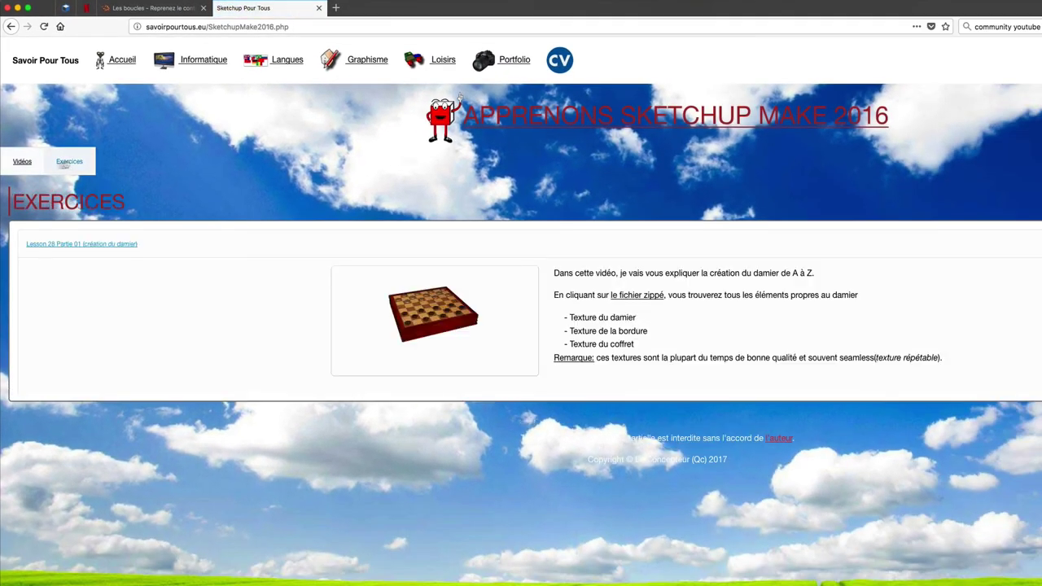
pyautogui.click(20, 163)
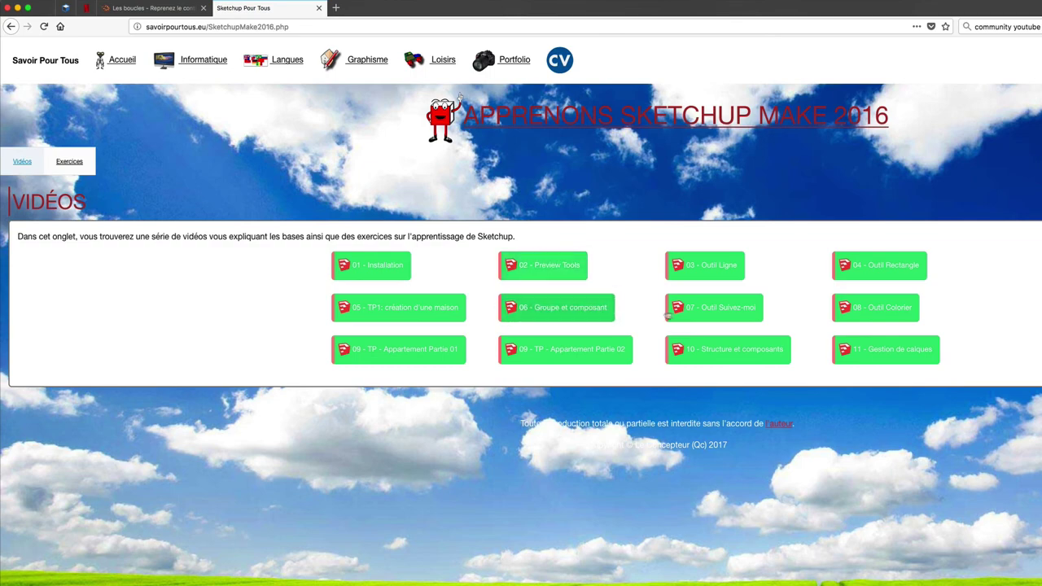
pyautogui.click(701, 313)
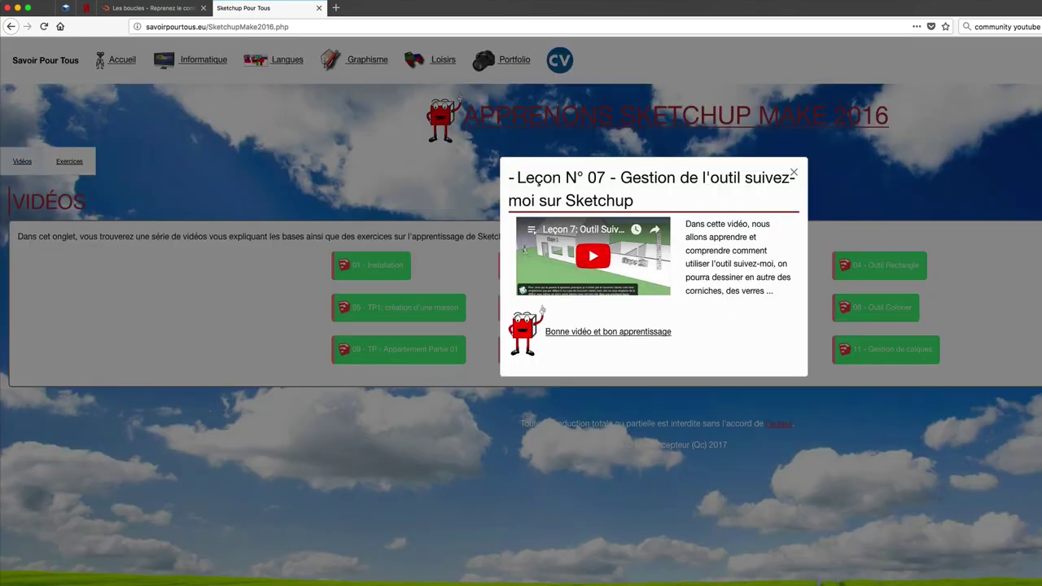
pyautogui.click(794, 175)
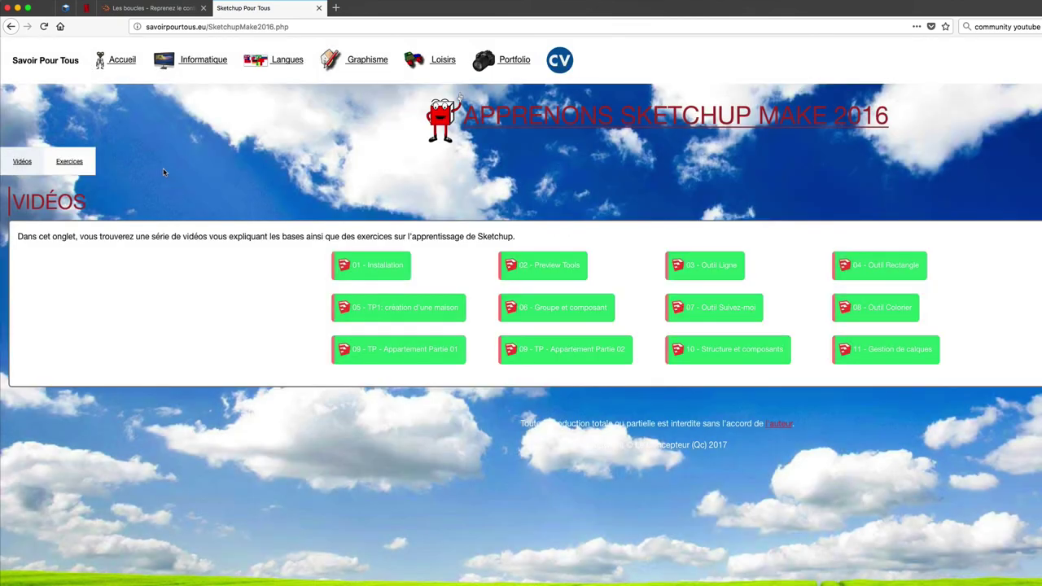
pyautogui.click(71, 166)
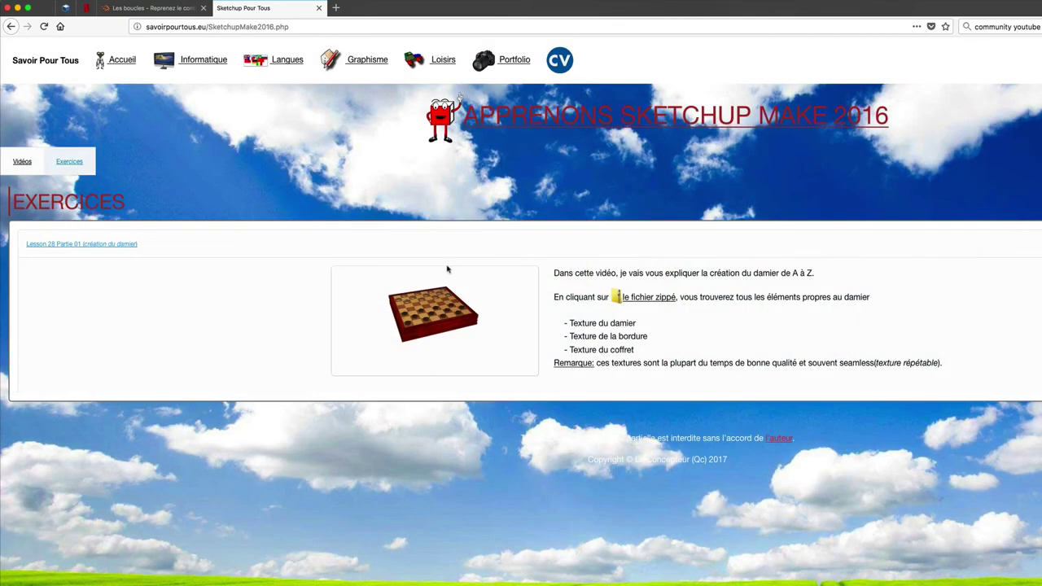